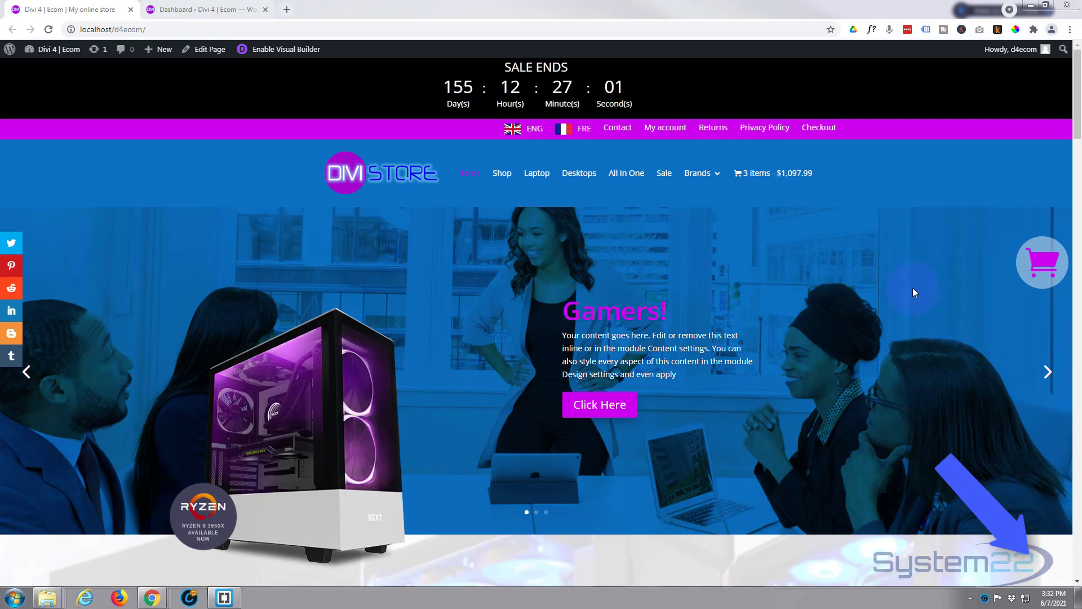
Preview the existing cart popup on the store page, then close it
{"action": "scroll", "coordinate": [913, 291], "scroll_direction": "down", "scroll_amount": 8}
{"action": "scroll", "coordinate": [914, 293], "scroll_direction": "down", "scroll_amount": 10}
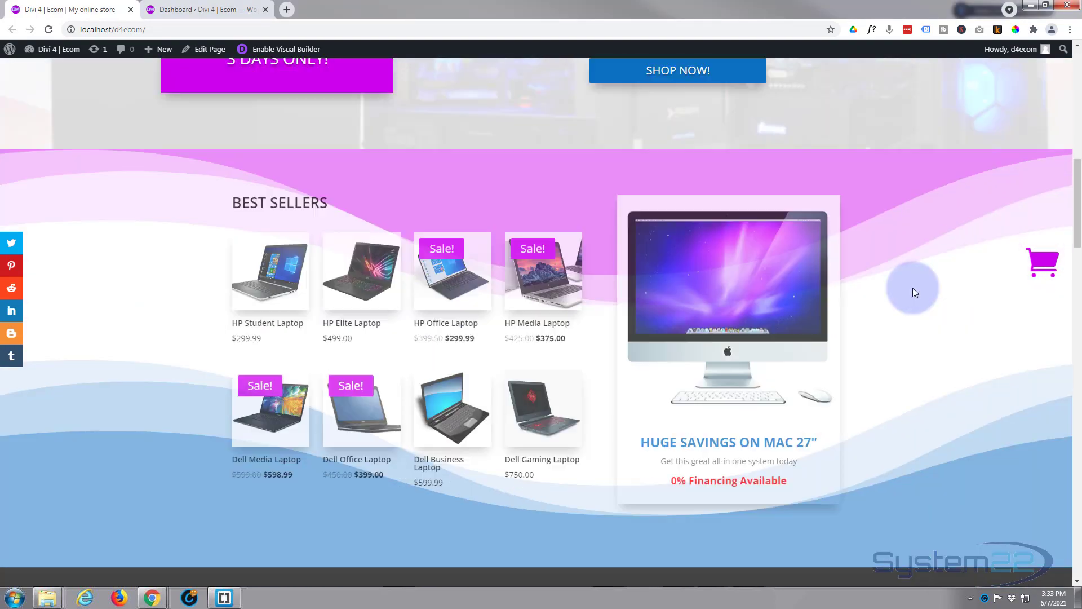
{"action": "scroll", "coordinate": [912, 287], "scroll_direction": "down", "scroll_amount": 4}
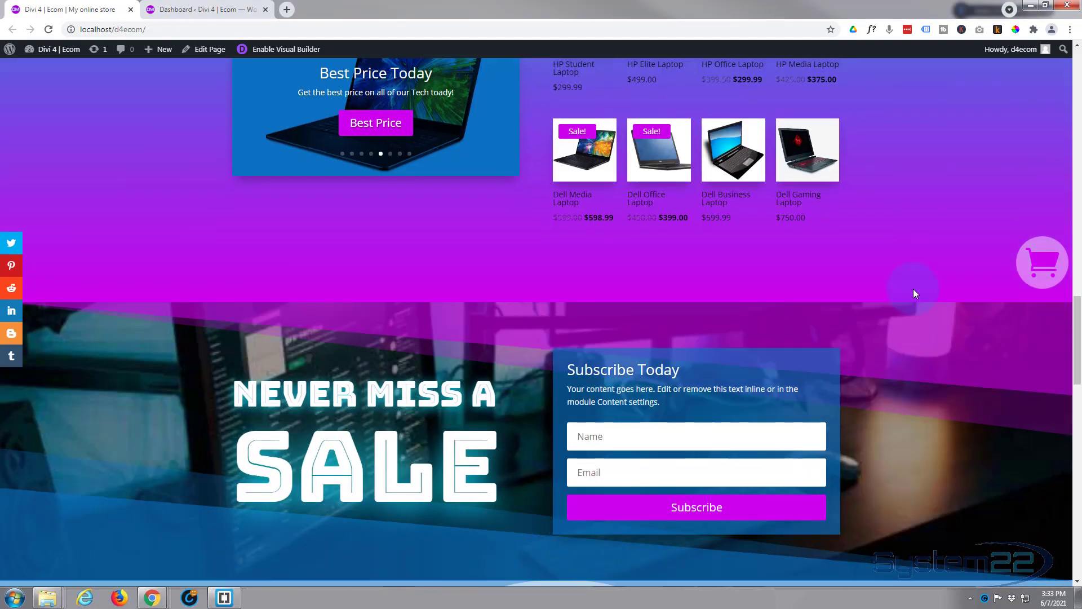
{"action": "scroll", "coordinate": [913, 288], "scroll_direction": "up", "scroll_amount": 12}
{"action": "scroll", "coordinate": [914, 289], "scroll_direction": "up", "scroll_amount": 15}
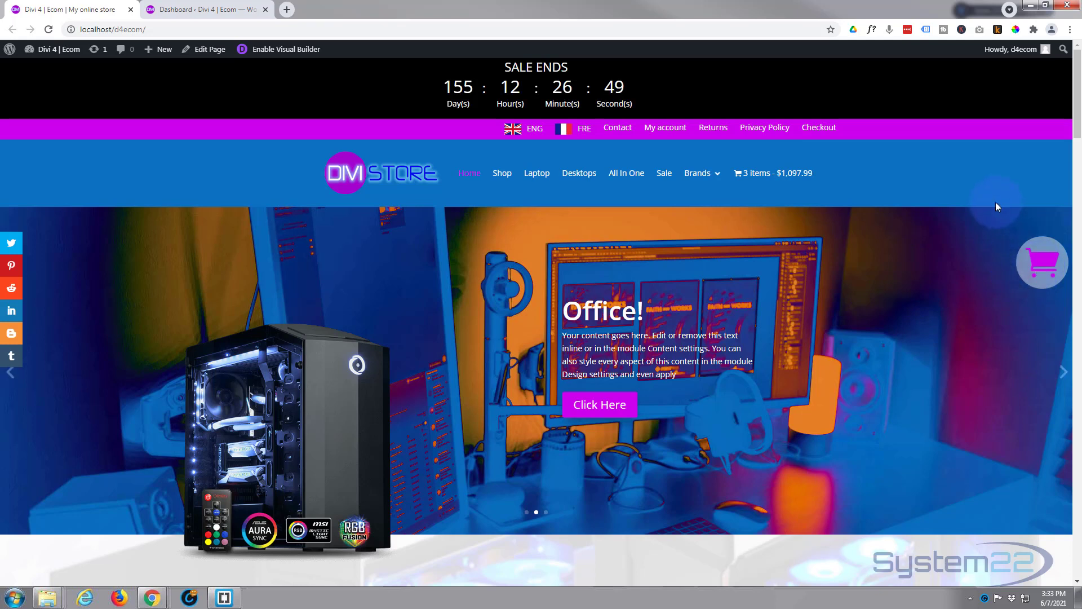
{"action": "left_click", "coordinate": [1045, 271]}
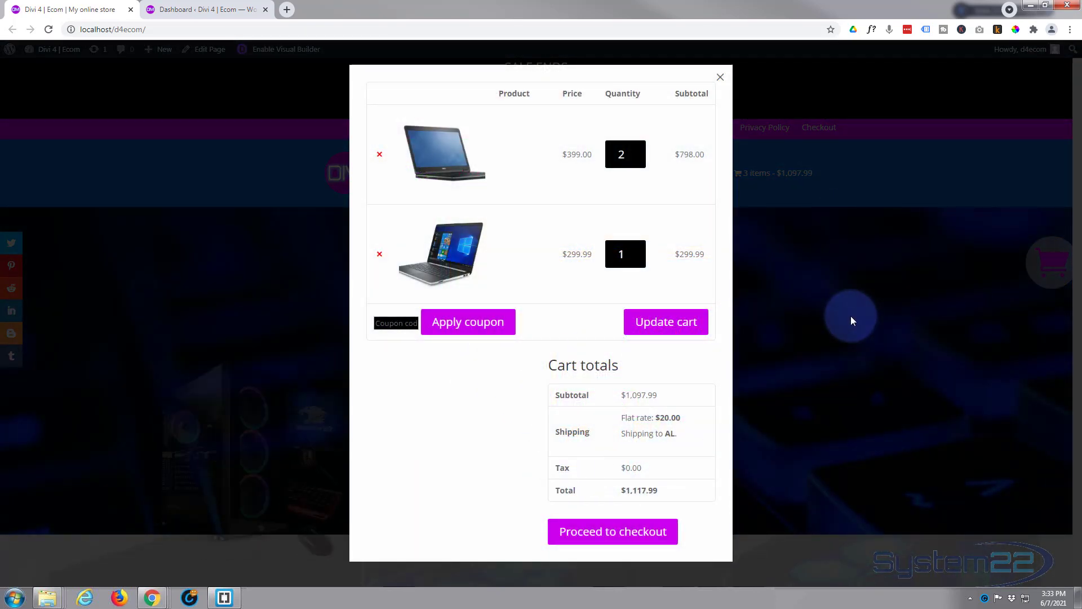
{"action": "left_click", "coordinate": [850, 316]}
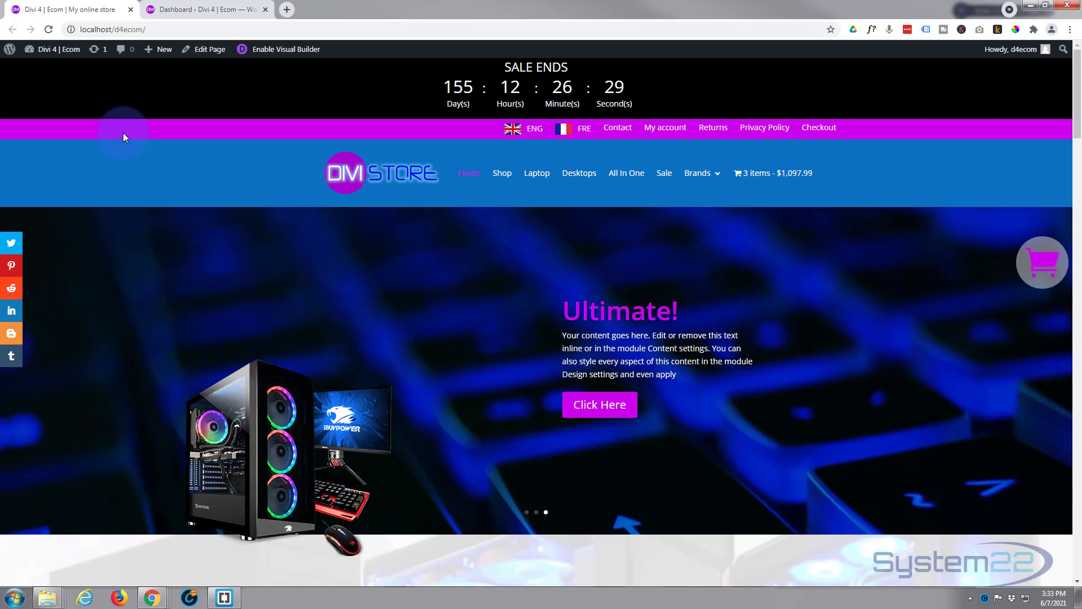
Open the Divi Supreme Pro settings page from the WordPress dashboard
{"action": "left_click", "coordinate": [189, 10]}
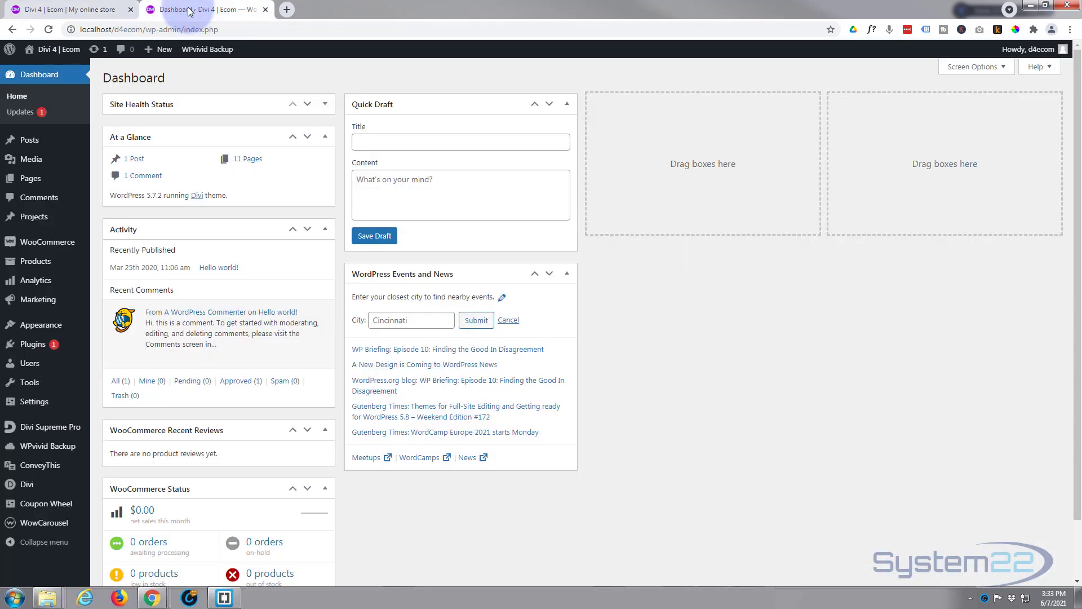
{"action": "mouse_move", "coordinate": [28, 428]}
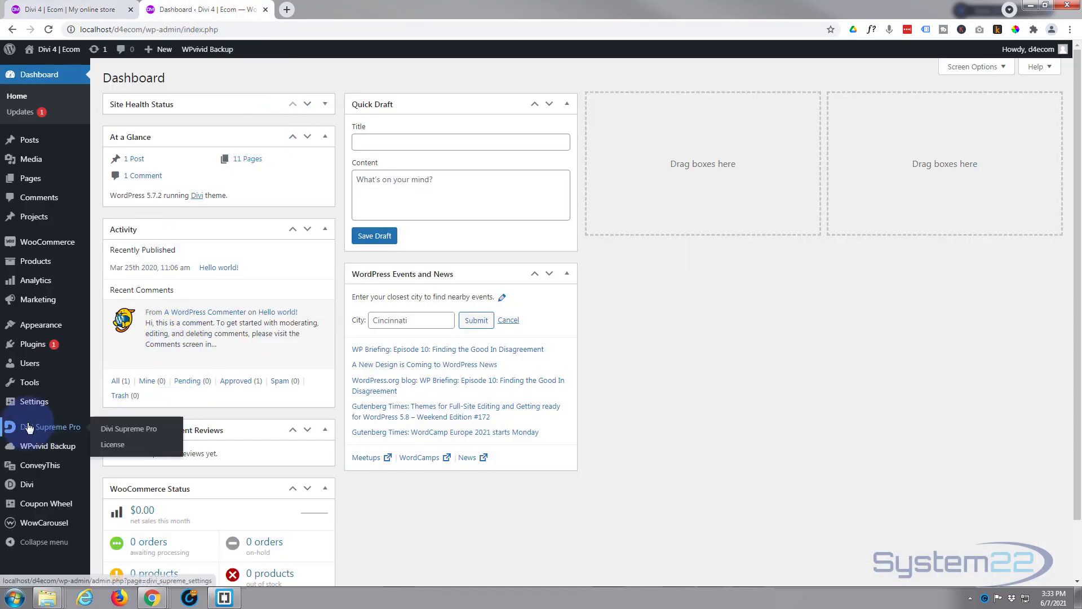
{"action": "left_click", "coordinate": [60, 429]}
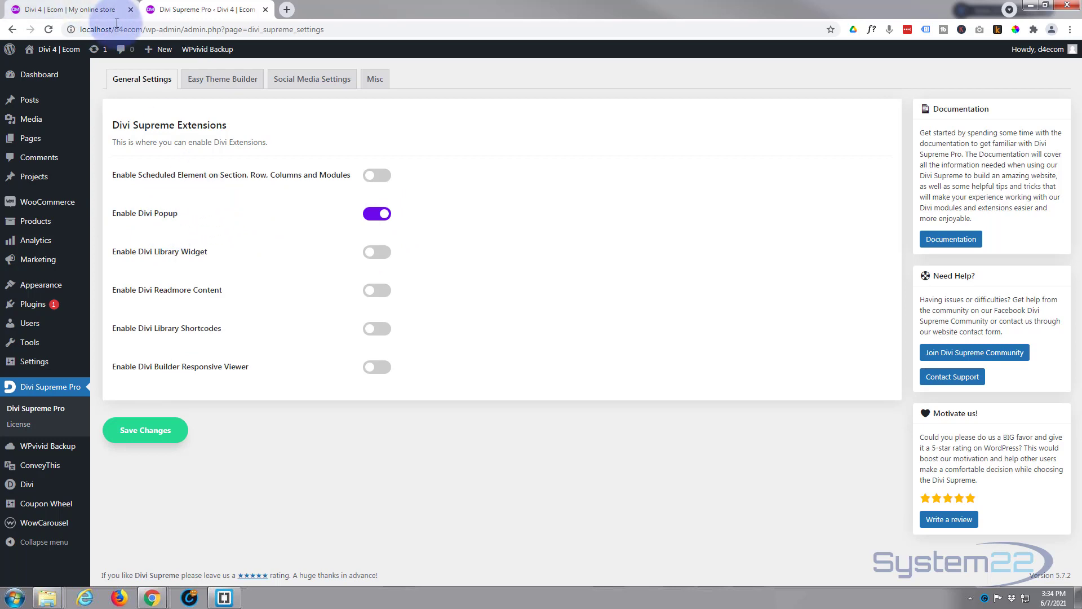
Enable the Visual Builder on the homepage and add a module below the Mac 27" promo card
{"action": "left_click", "coordinate": [77, 10]}
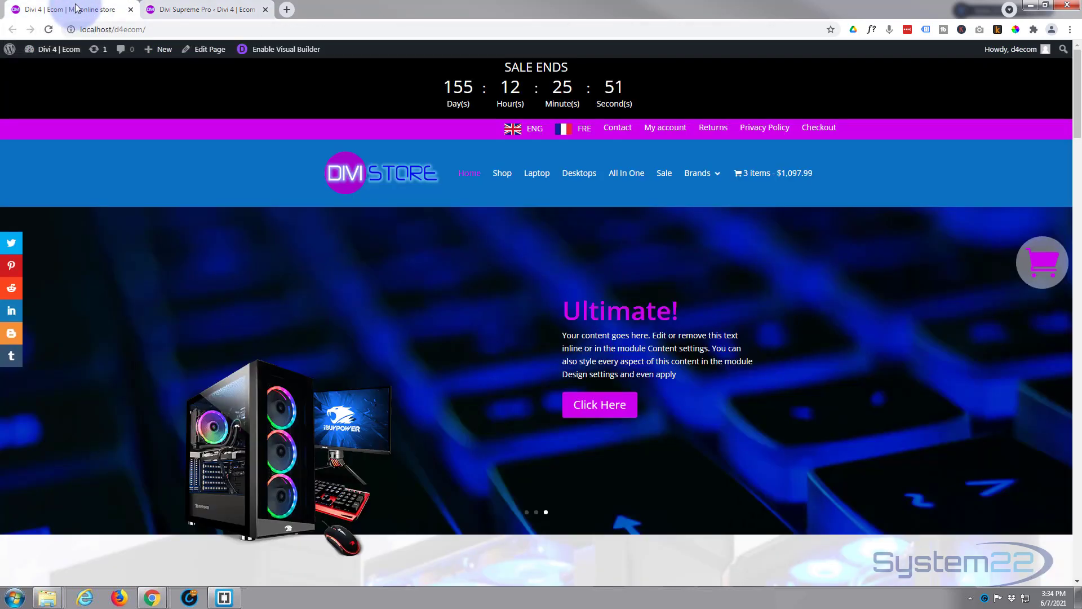
{"action": "left_click", "coordinate": [290, 50]}
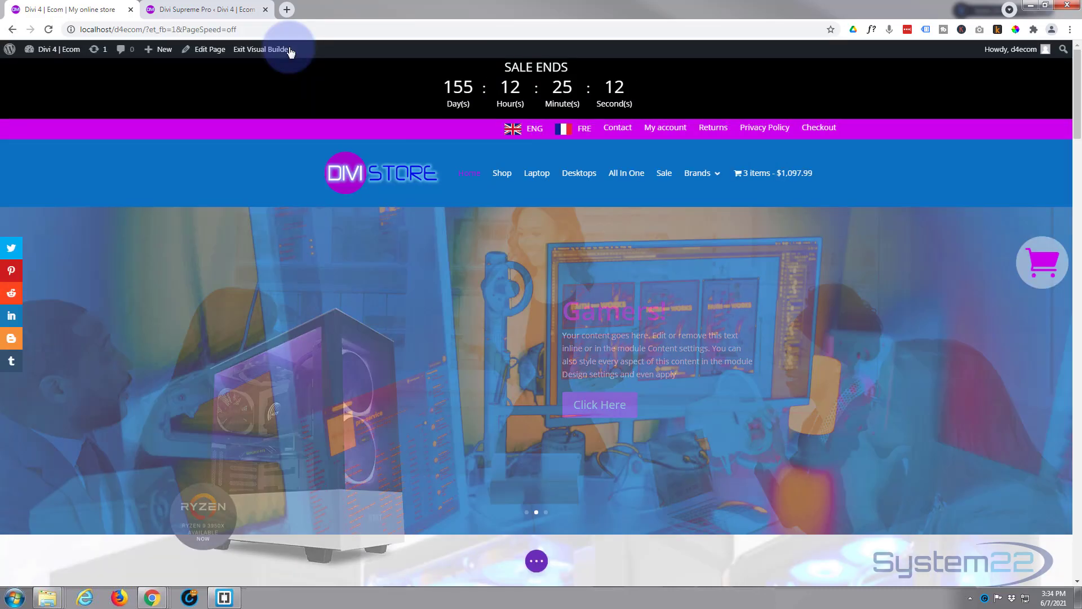
{"action": "scroll", "coordinate": [324, 169], "scroll_direction": "down", "scroll_amount": 7}
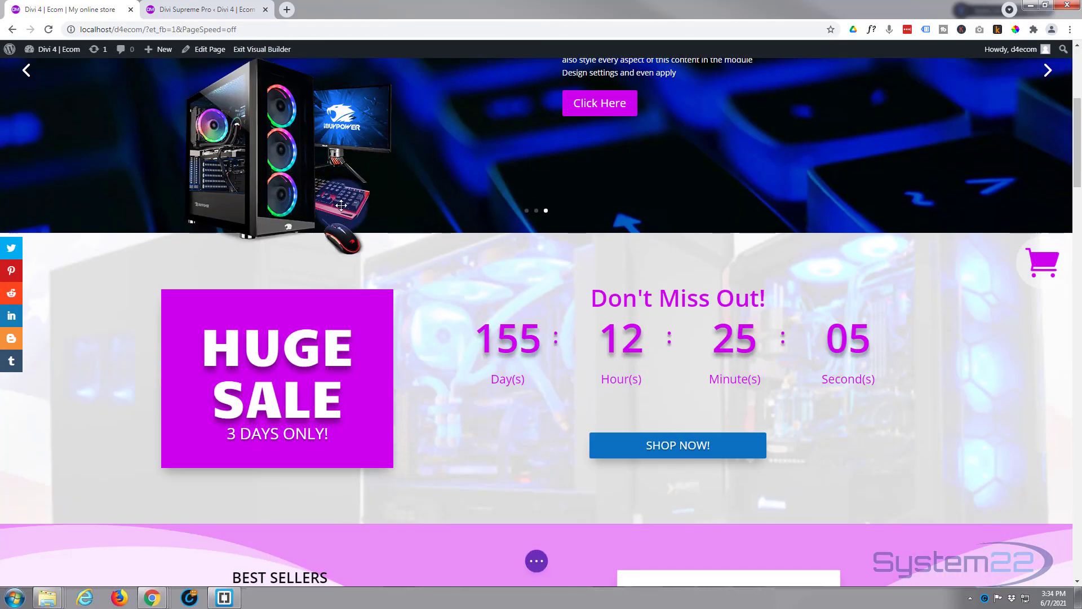
{"action": "scroll", "coordinate": [346, 208], "scroll_direction": "down", "scroll_amount": 8}
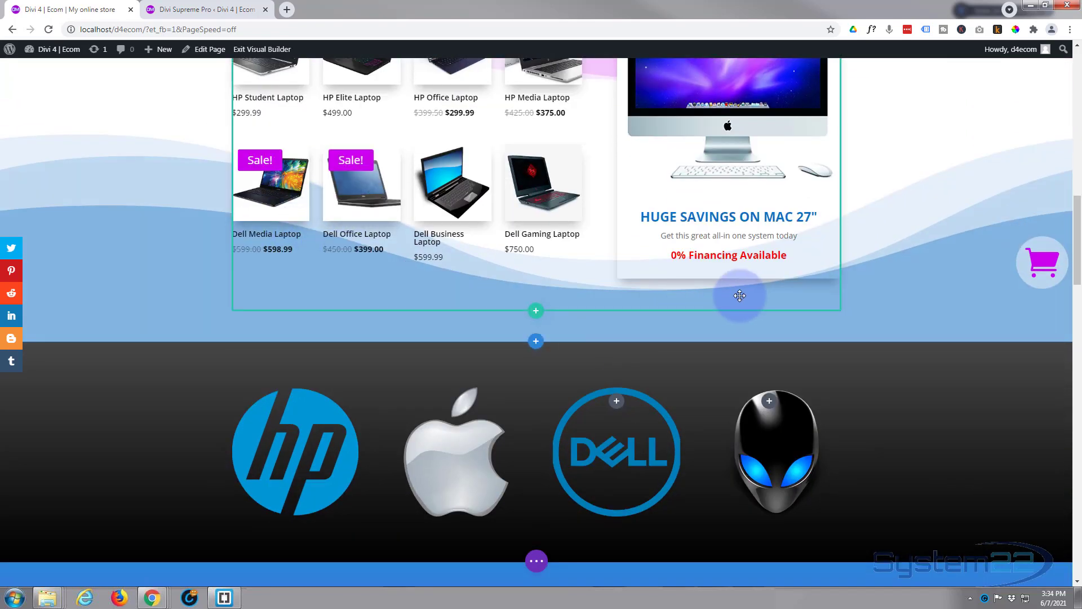
{"action": "scroll", "coordinate": [721, 271], "scroll_direction": "down", "scroll_amount": 1}
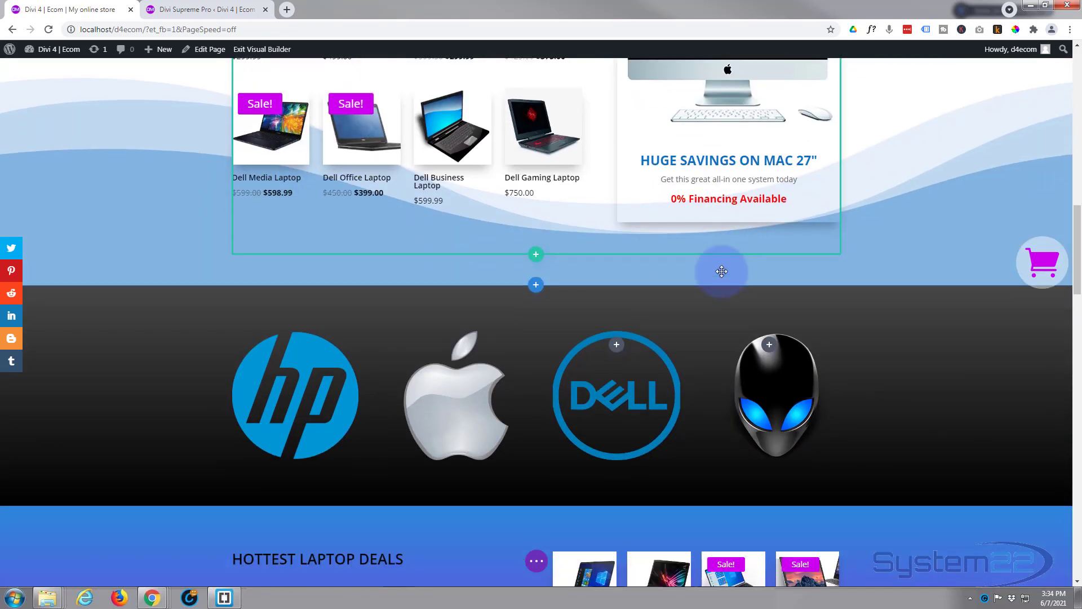
{"action": "left_click", "coordinate": [727, 202]}
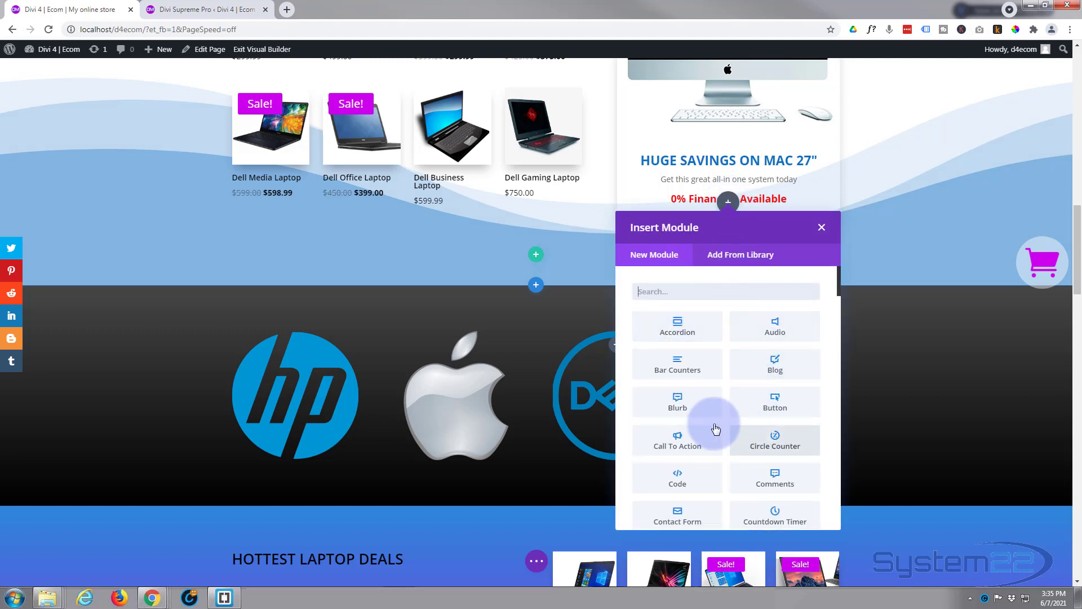
Scroll the Insert Module list down to the Text module
{"action": "scroll", "coordinate": [714, 411], "scroll_direction": "down", "scroll_amount": 1}
{"action": "scroll", "coordinate": [715, 408], "scroll_direction": "down", "scroll_amount": 10}
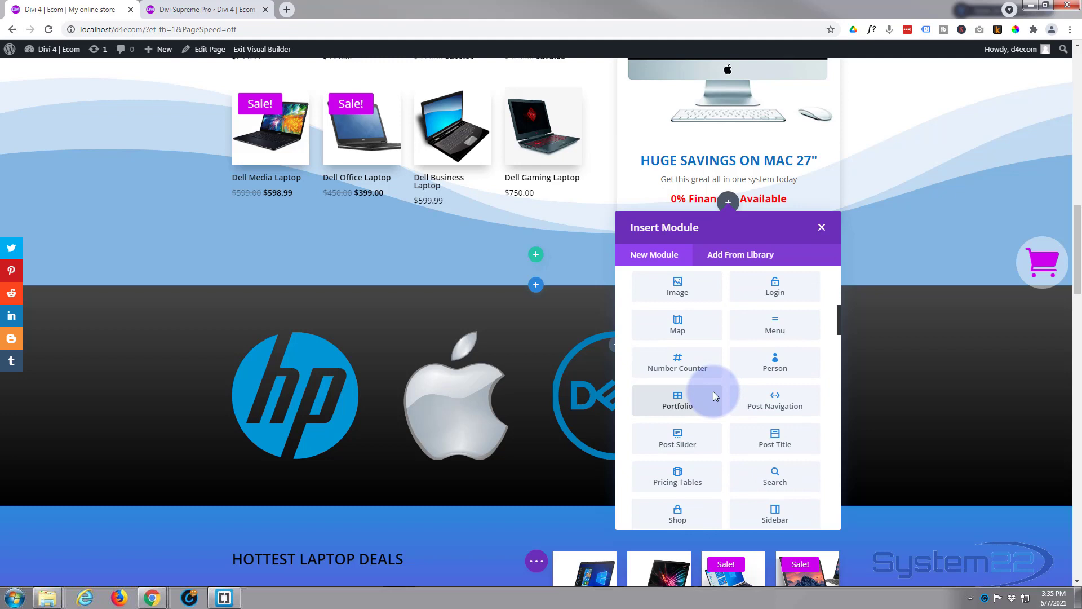
{"action": "scroll", "coordinate": [700, 338], "scroll_direction": "down", "scroll_amount": 3}
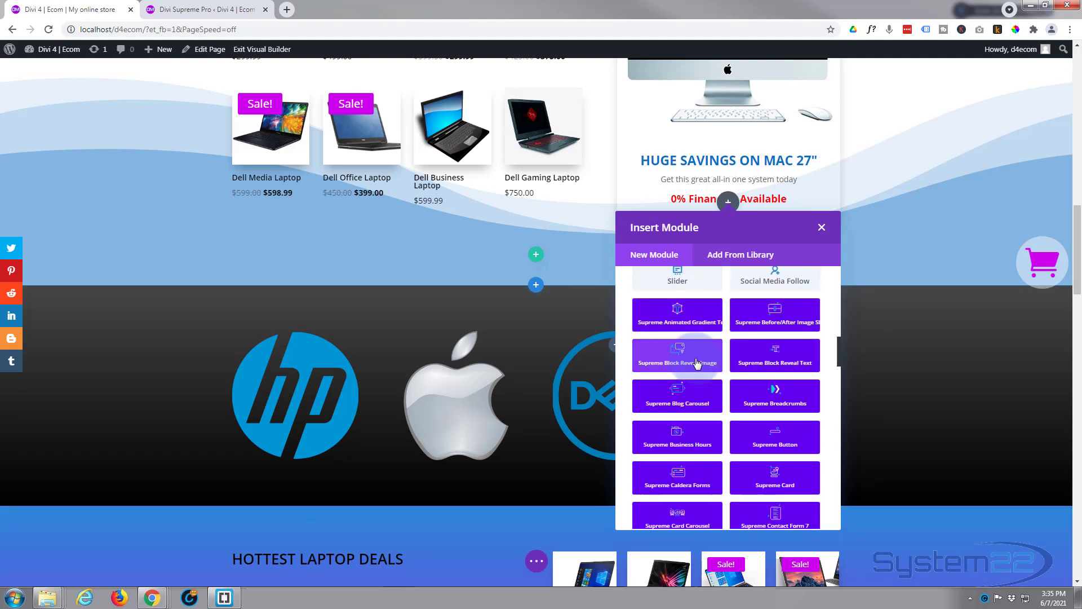
{"action": "scroll", "coordinate": [699, 362], "scroll_direction": "down", "scroll_amount": 1}
{"action": "scroll", "coordinate": [699, 362], "scroll_direction": "down", "scroll_amount": 7}
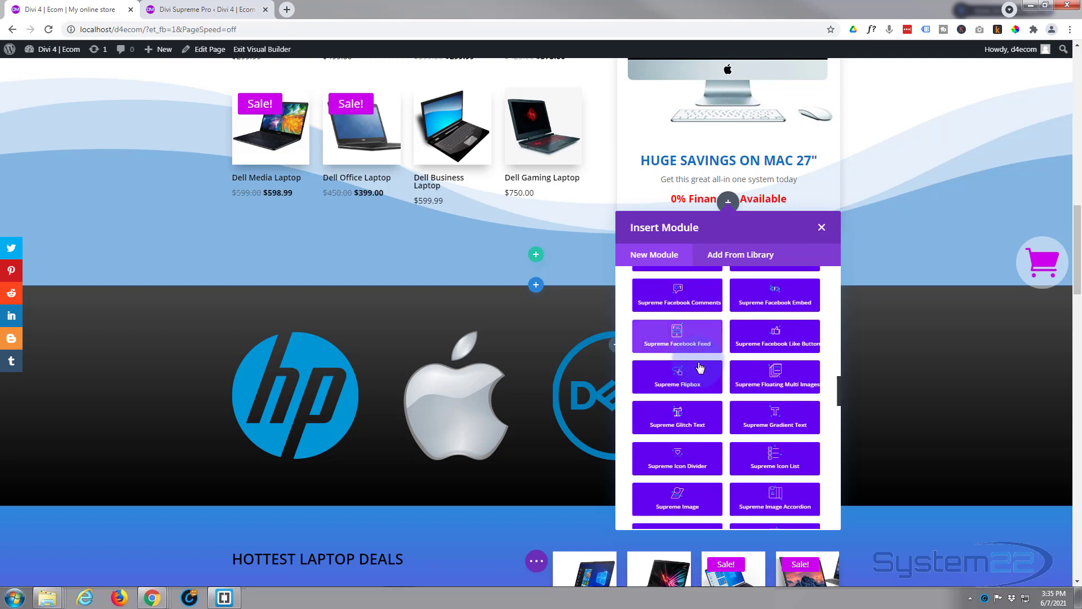
{"action": "scroll", "coordinate": [725, 457], "scroll_direction": "down", "scroll_amount": 4}
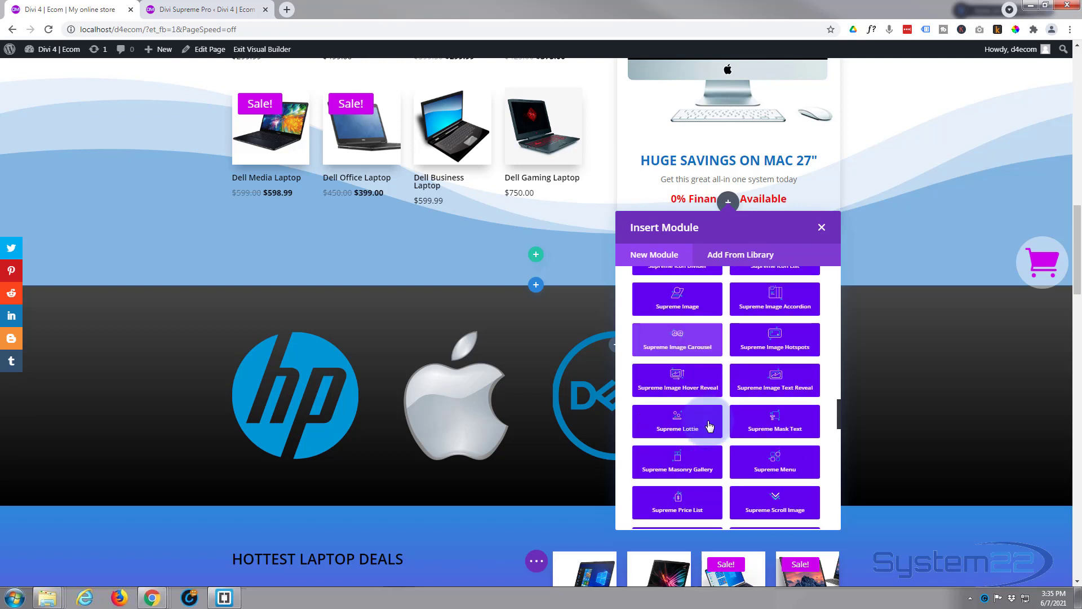
{"action": "scroll", "coordinate": [708, 425], "scroll_direction": "down", "scroll_amount": 8}
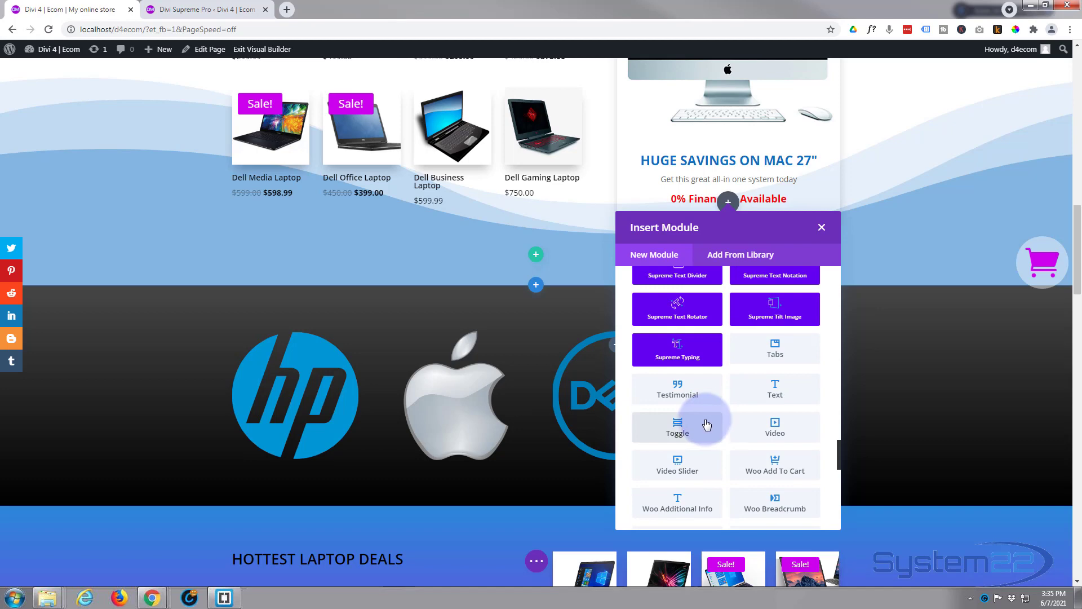
{"action": "scroll", "coordinate": [704, 423], "scroll_direction": "down", "scroll_amount": 1}
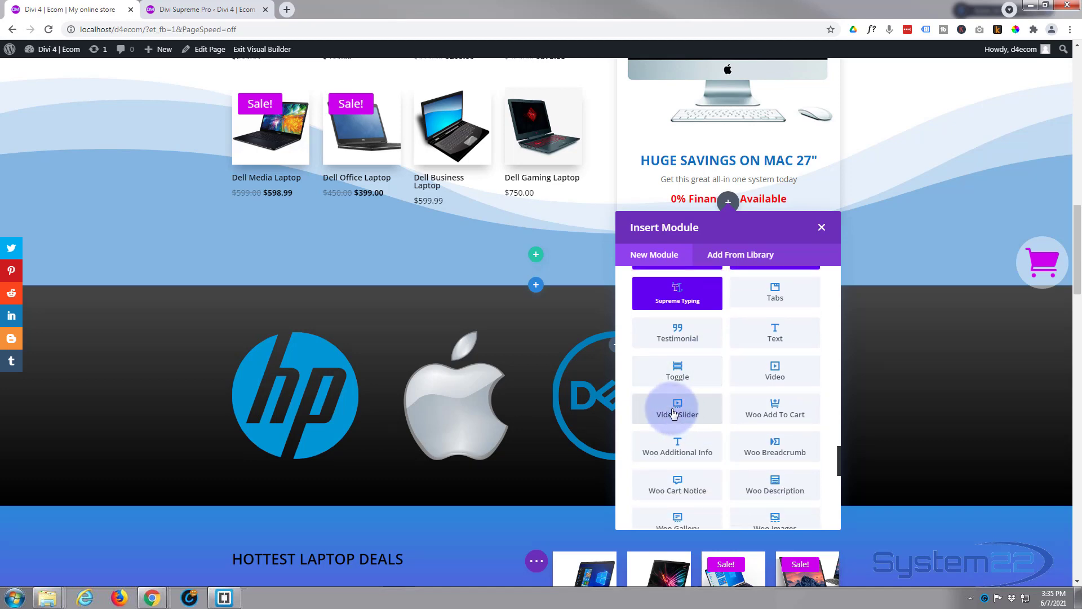
Insert a Text module below the promo and replace its placeholder body with [woocommerce_cart]
{"action": "left_click", "coordinate": [772, 341]}
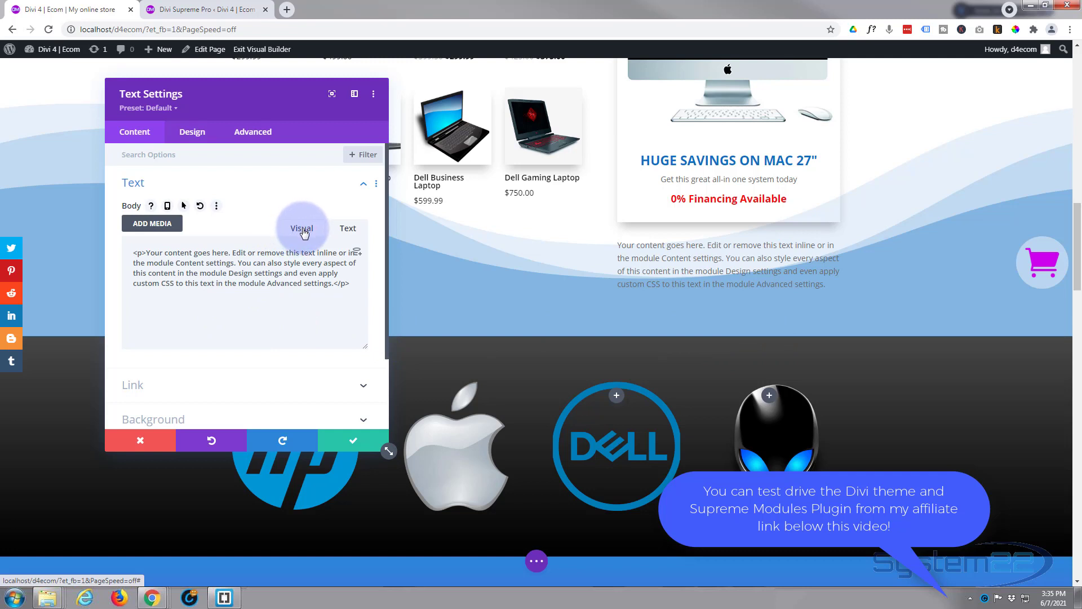
{"action": "left_click", "coordinate": [302, 231]}
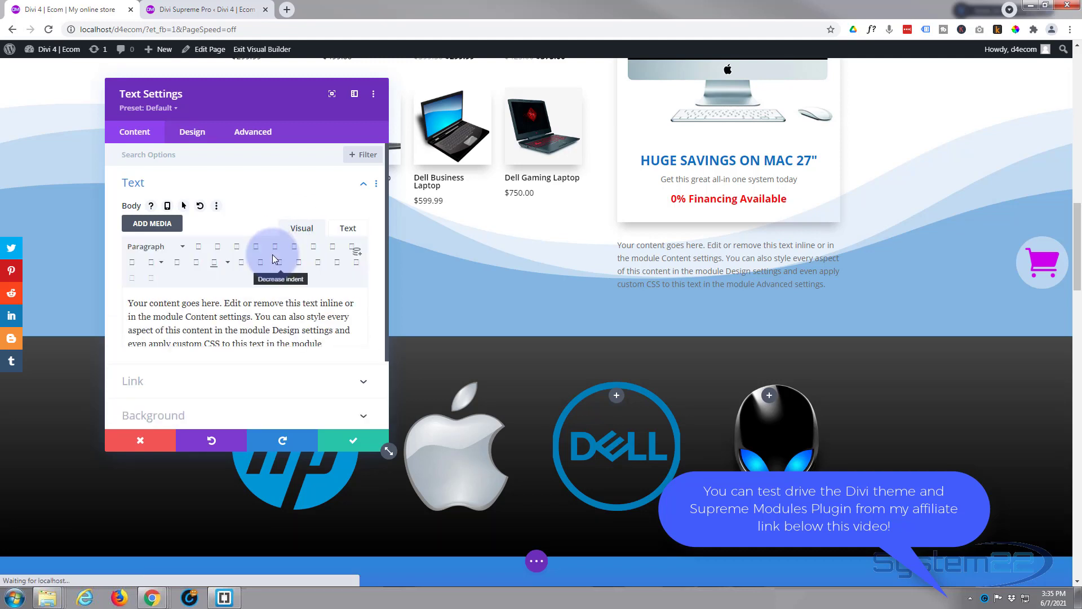
{"action": "left_click", "coordinate": [345, 233]}
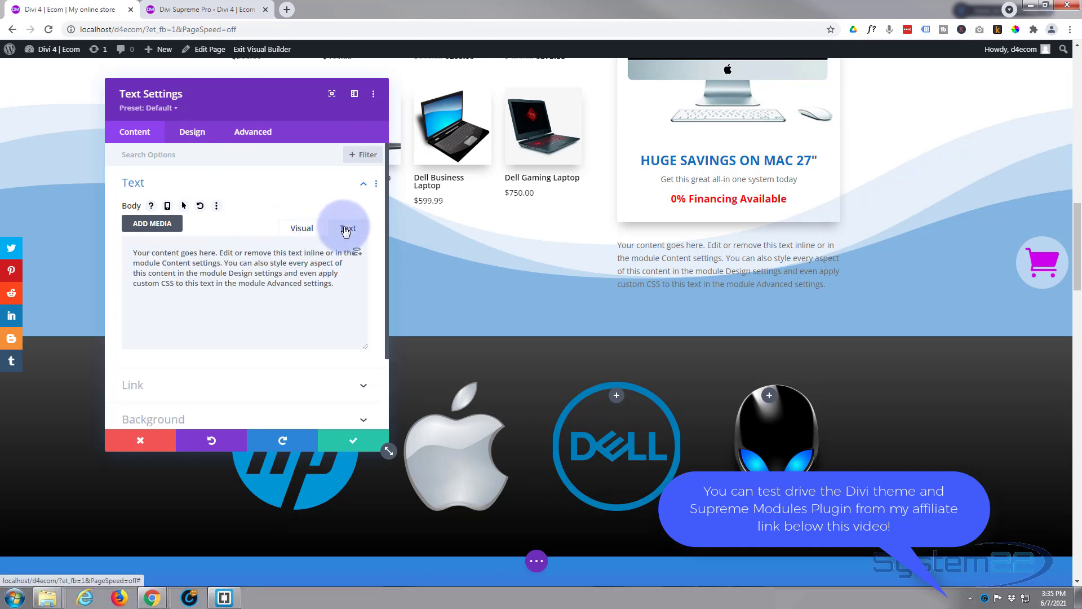
{"action": "left_click_drag", "start_coordinate": [345, 286], "coordinate": [131, 254]}
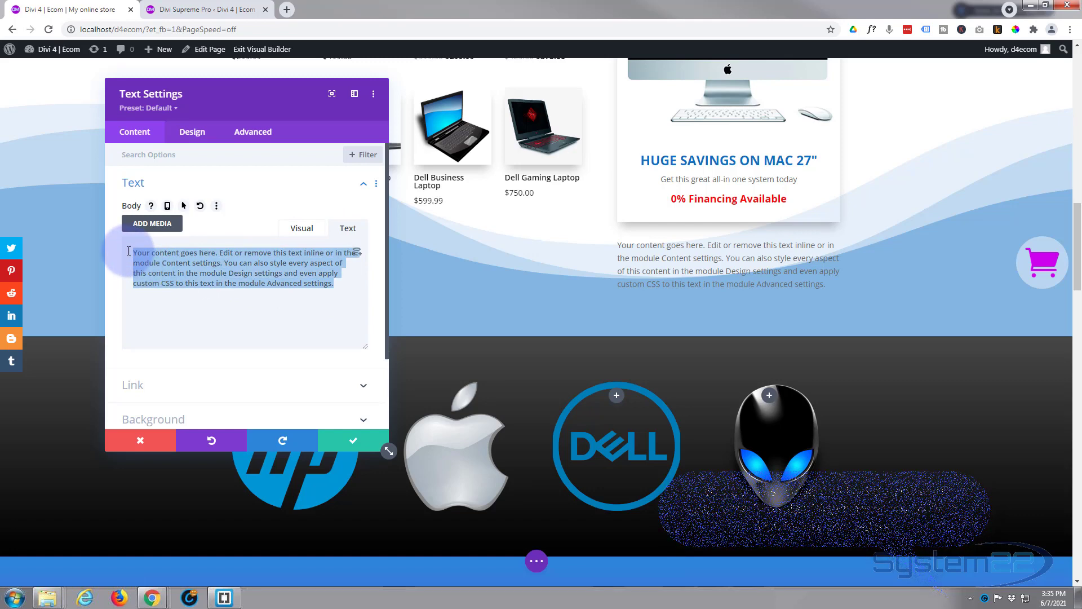
{"action": "key", "text": "BackSpace"}
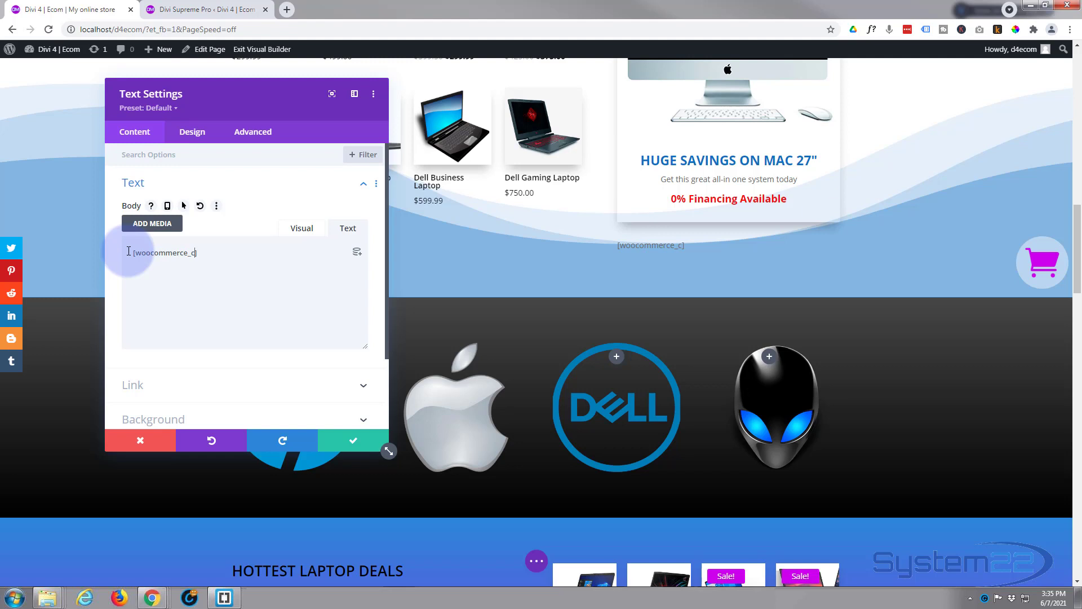
{"action": "type", "text": "t"}
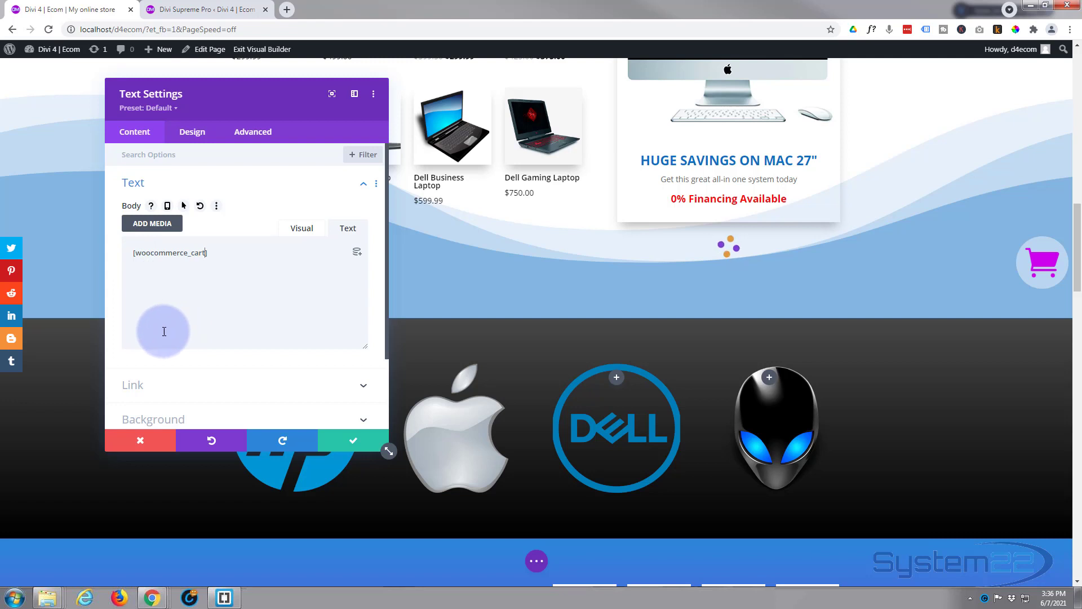
Set the cart Text module's background colour to white
{"action": "scroll", "coordinate": [119, 294], "scroll_direction": "down", "scroll_amount": 1}
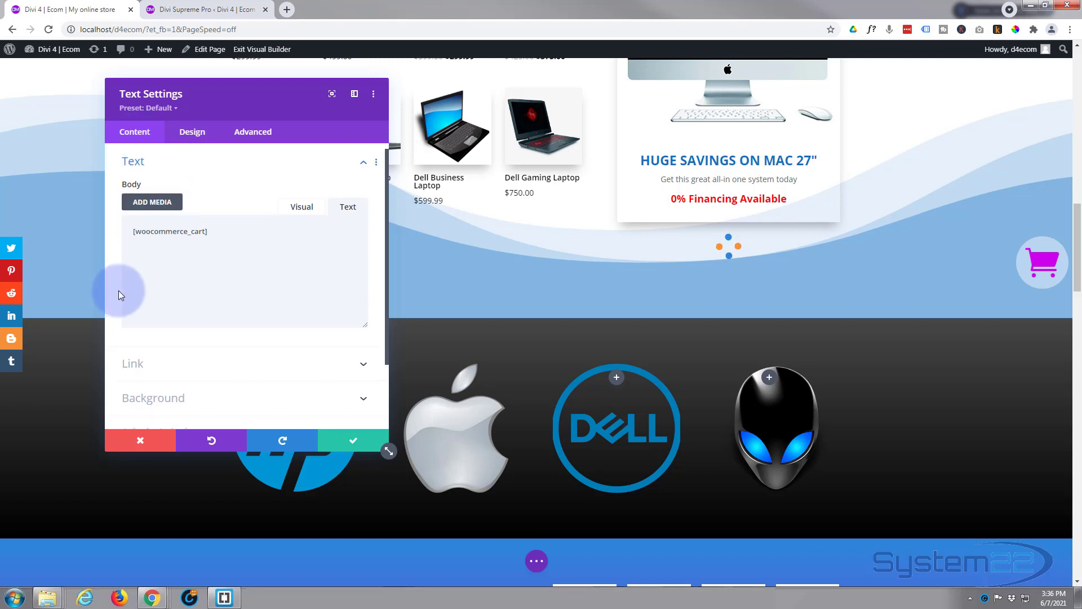
{"action": "scroll", "coordinate": [119, 295], "scroll_direction": "down", "scroll_amount": 3}
{"action": "left_click", "coordinate": [223, 336]}
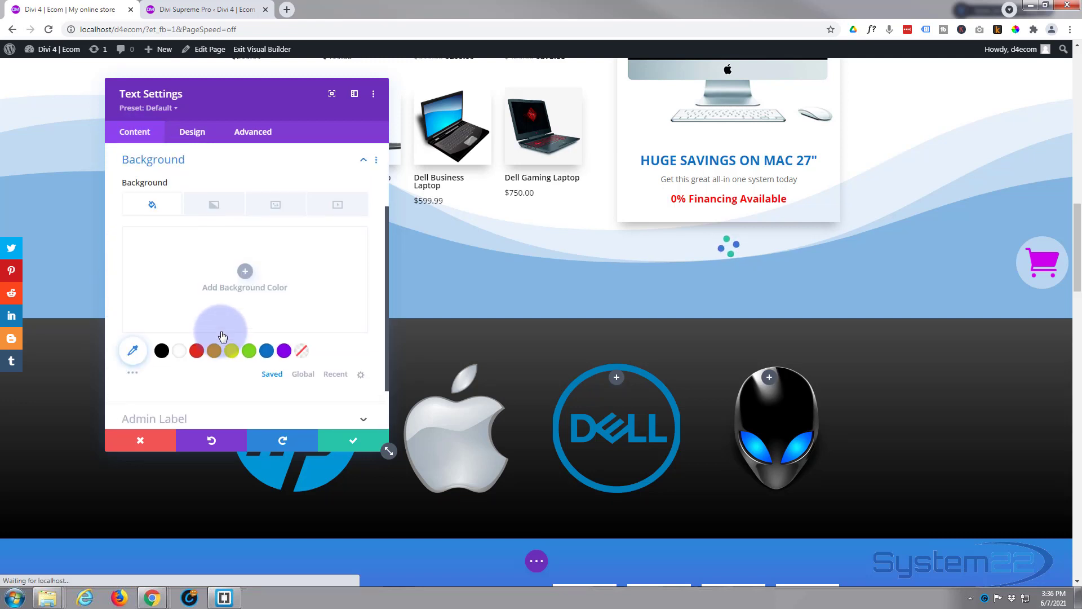
{"action": "left_click", "coordinate": [178, 352]}
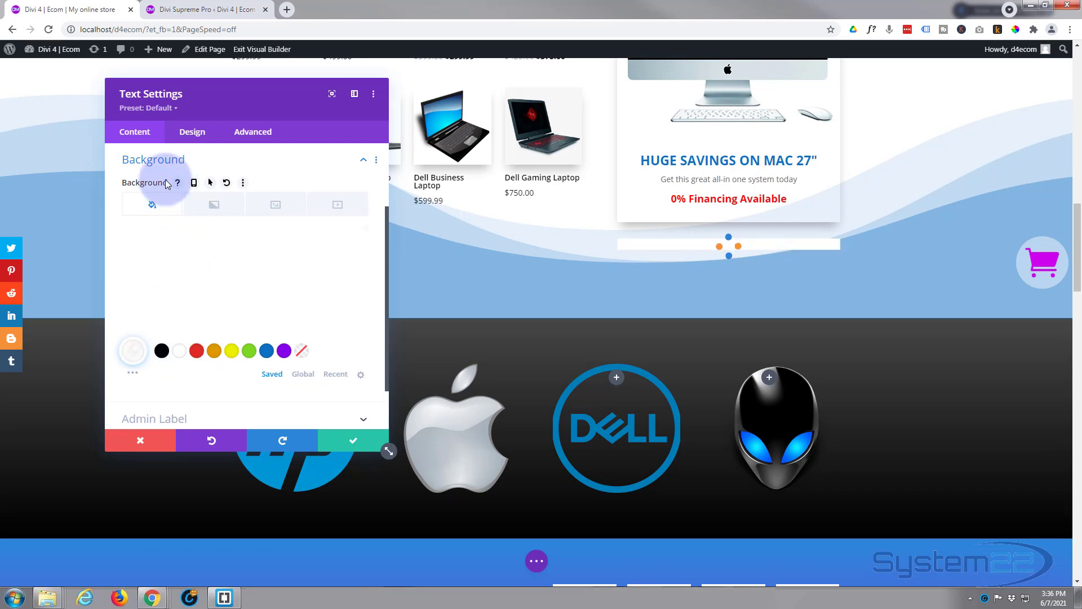
In Design > Spacing, give the module 30px padding on top, bottom, left and right
{"action": "left_click", "coordinate": [194, 133]}
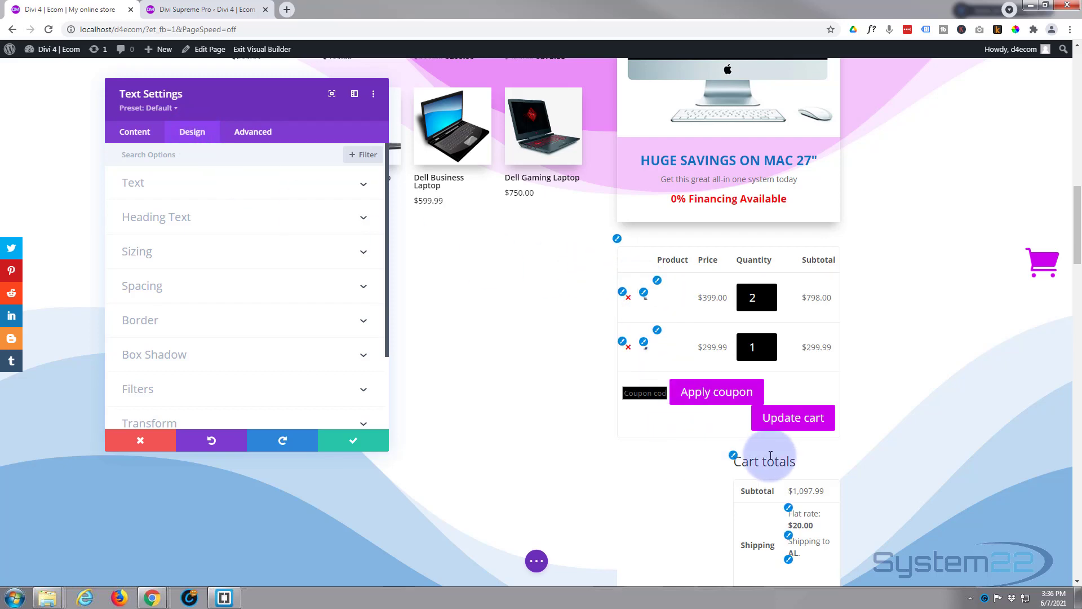
{"action": "scroll", "coordinate": [693, 434], "scroll_direction": "down", "scroll_amount": 5}
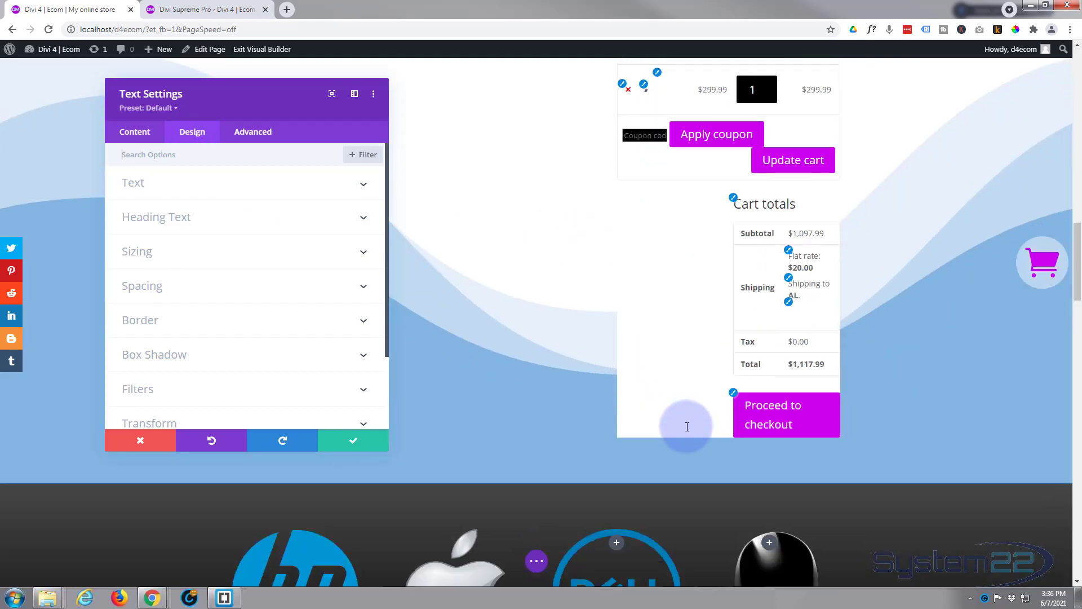
{"action": "scroll", "coordinate": [688, 426], "scroll_direction": "up", "scroll_amount": 5}
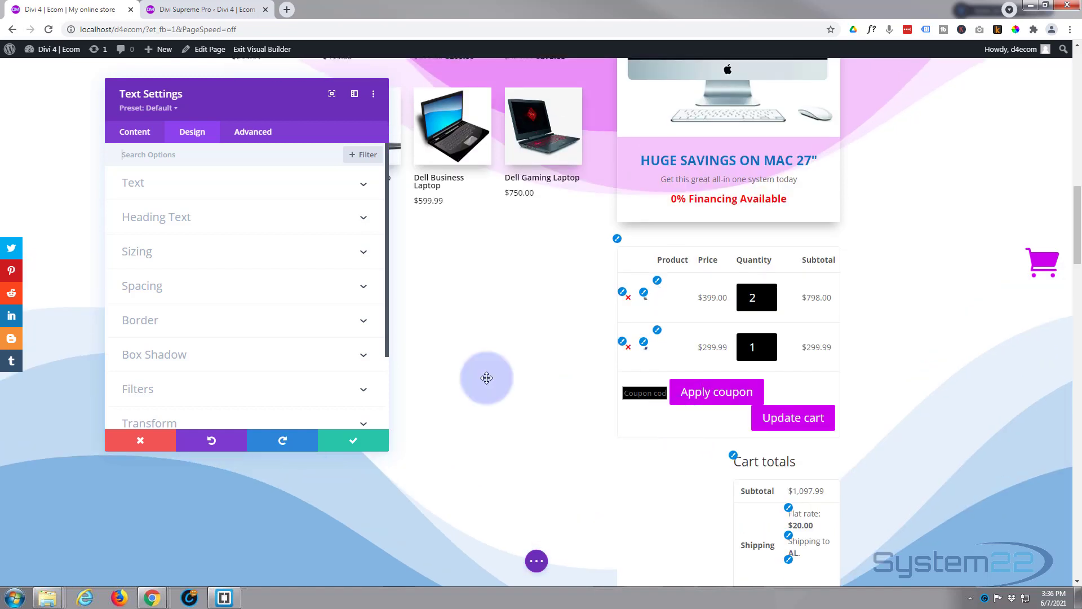
{"action": "left_click", "coordinate": [188, 134]}
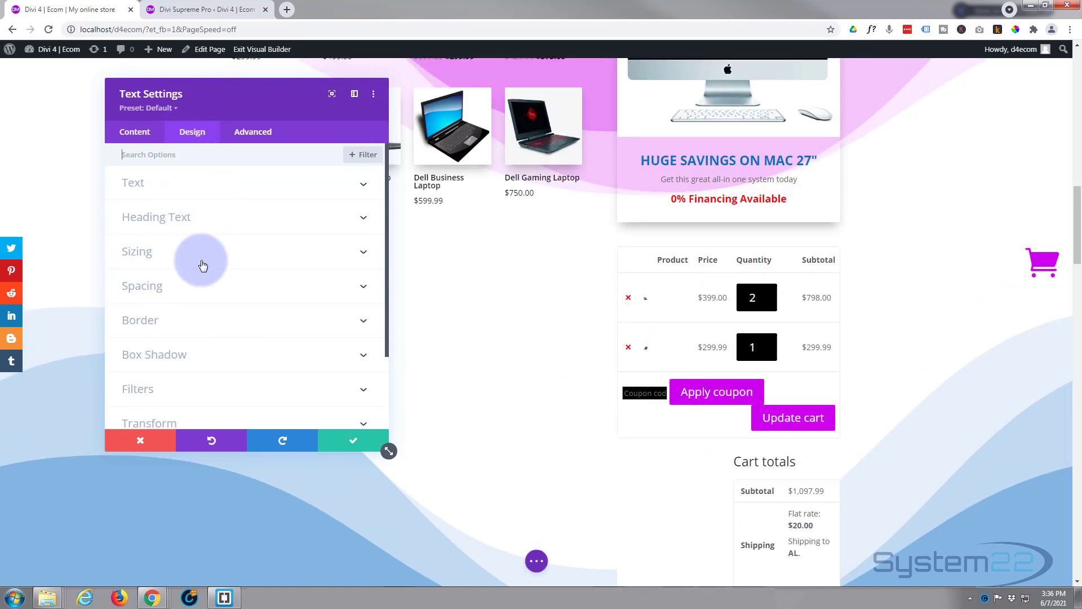
{"action": "left_click", "coordinate": [203, 283]}
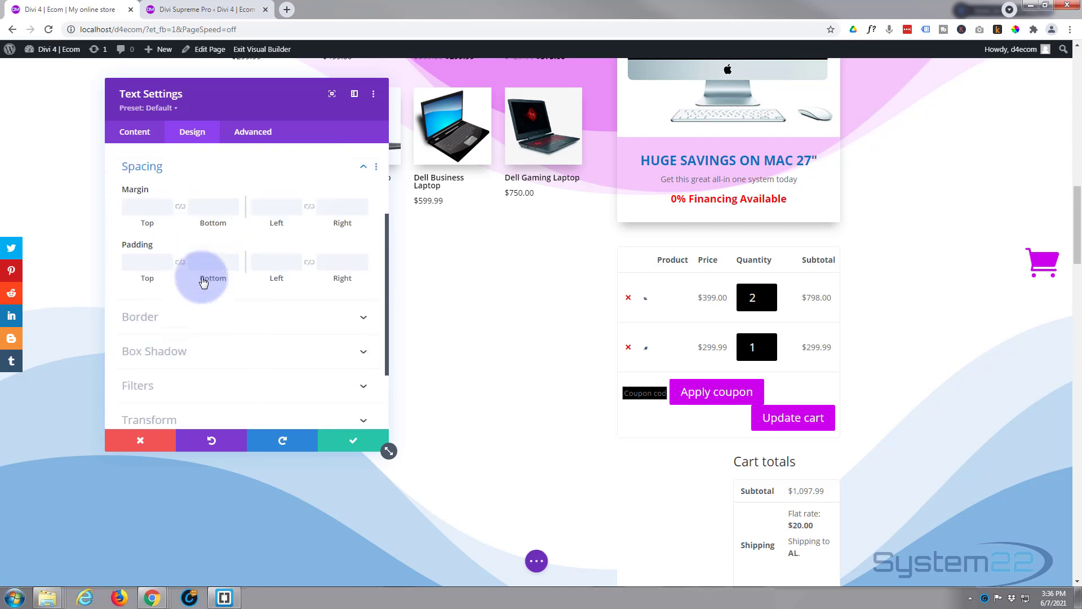
{"action": "left_click", "coordinate": [138, 255]}
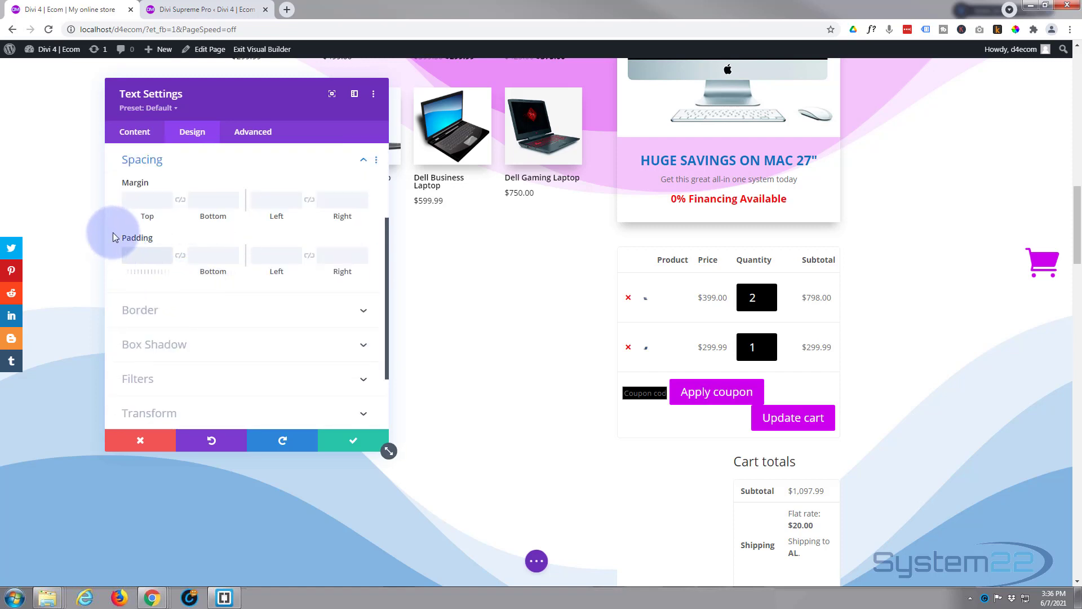
{"action": "type", "text": "30"}
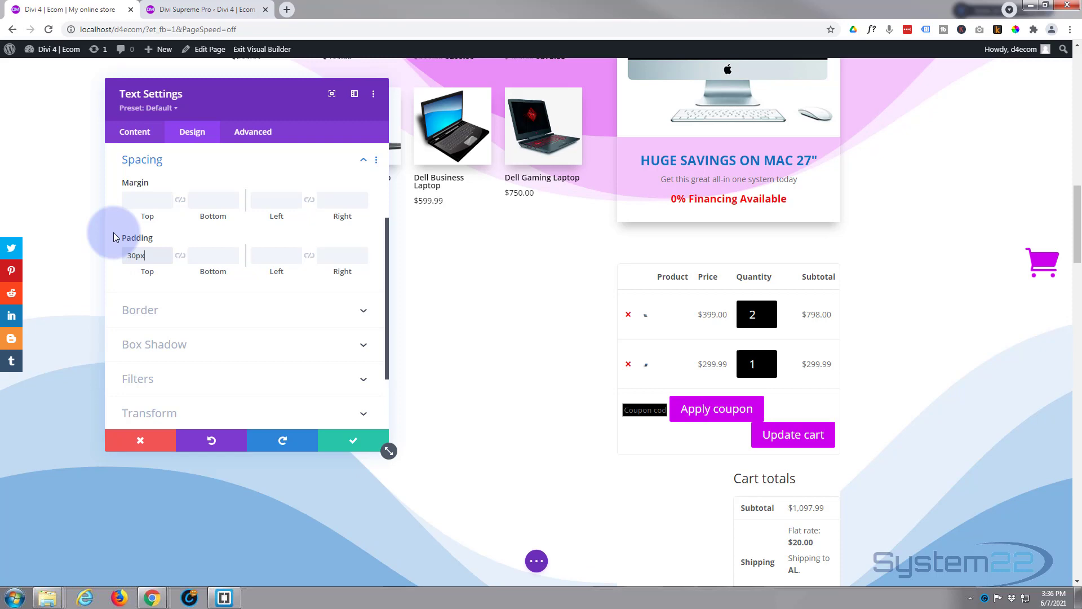
{"action": "left_click", "coordinate": [180, 256]}
{"action": "left_click", "coordinate": [260, 252]}
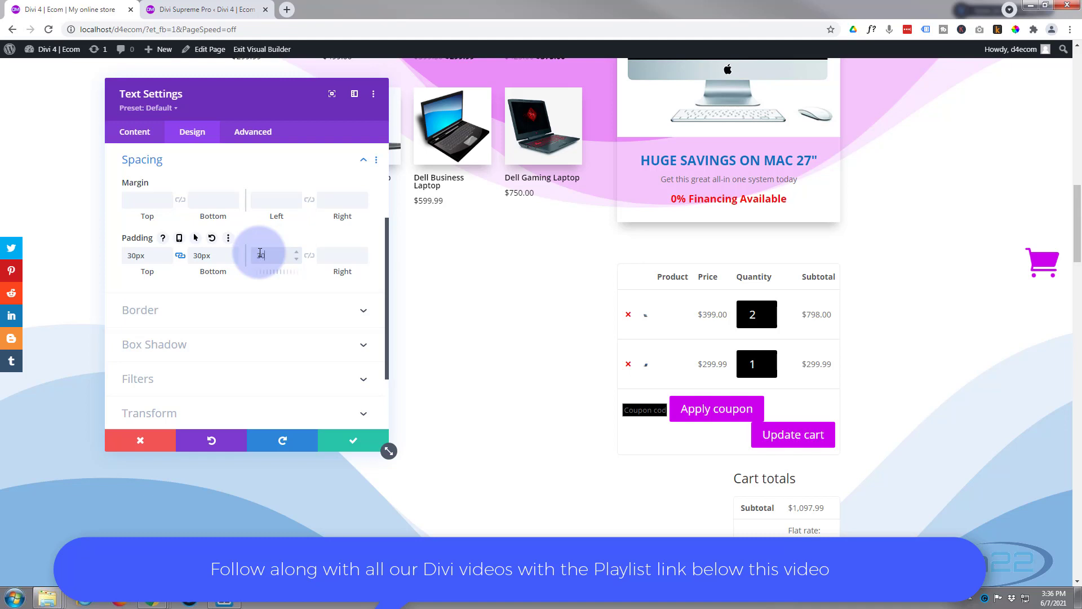
{"action": "left_click", "coordinate": [309, 257]}
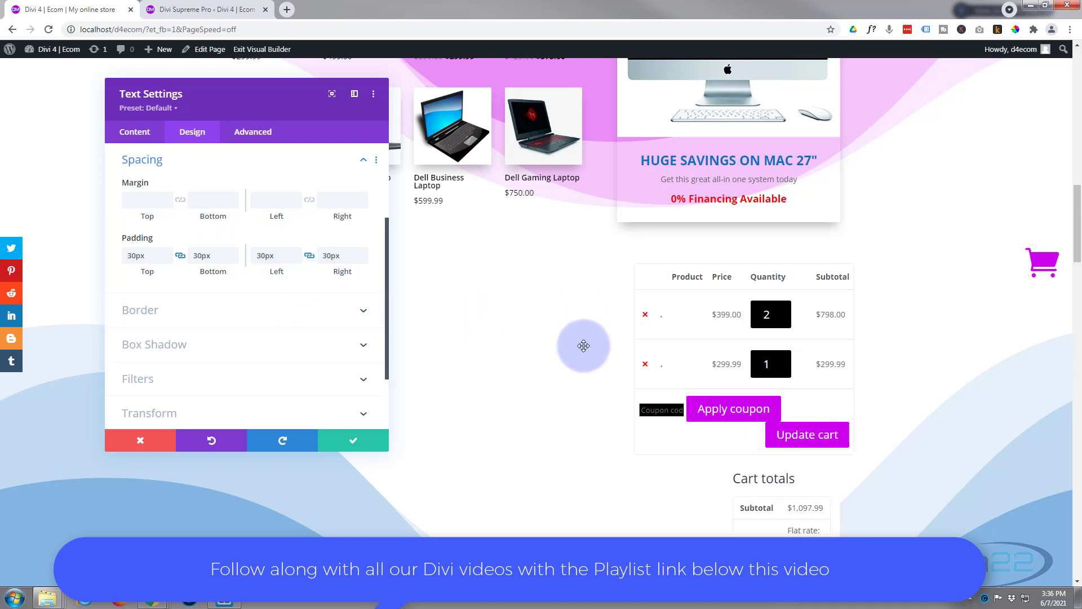
{"action": "scroll", "coordinate": [582, 342], "scroll_direction": "down", "scroll_amount": 5}
{"action": "scroll", "coordinate": [583, 346], "scroll_direction": "up", "scroll_amount": 4}
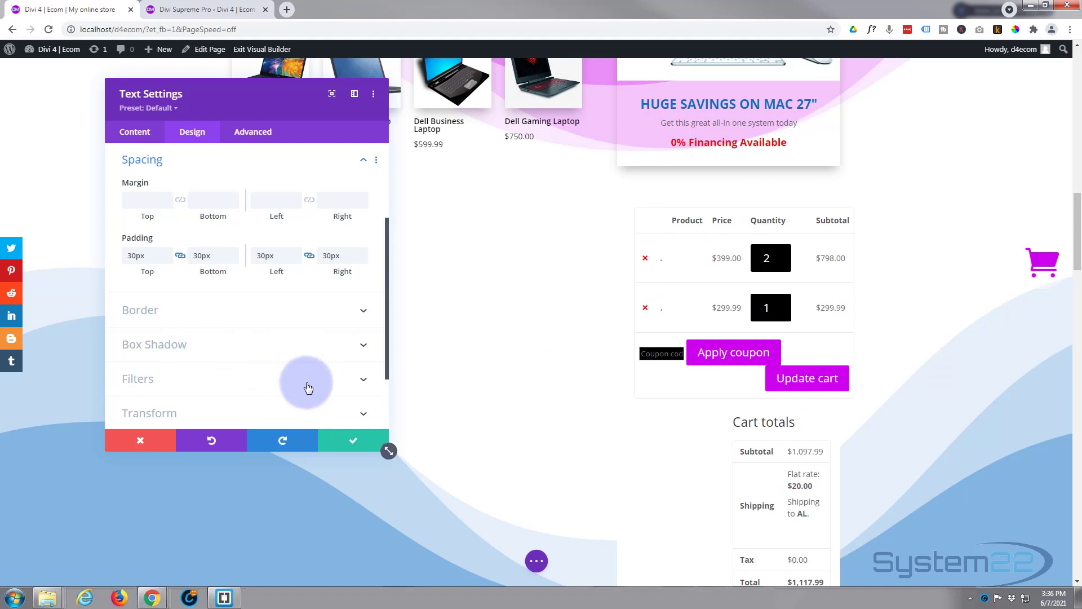
Save the module settings and store the cart module in the Divi Library as layout 'wcrt'
{"action": "left_click", "coordinate": [353, 442]}
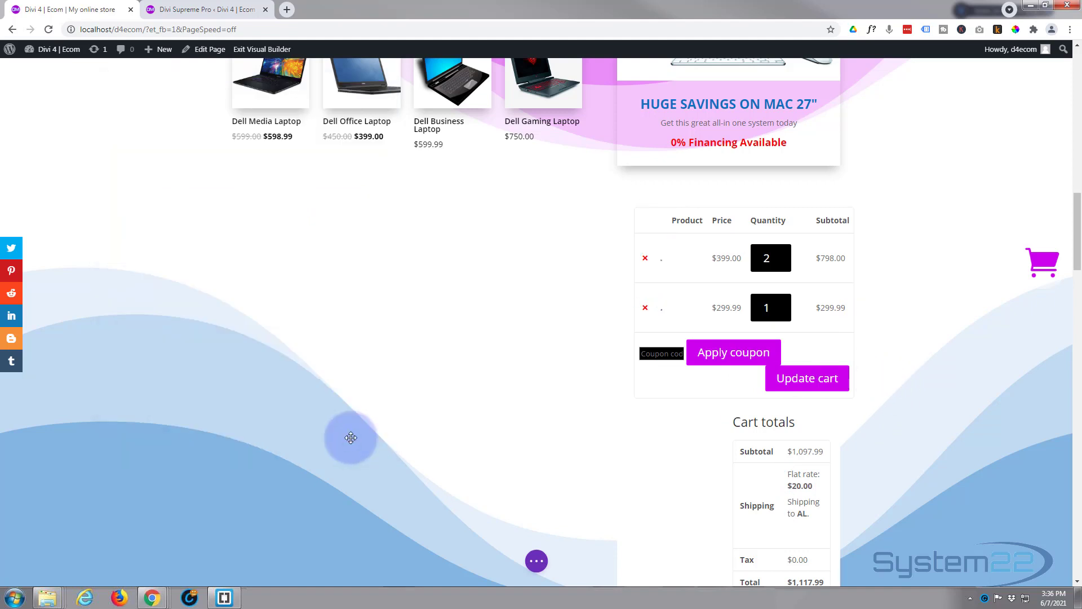
{"action": "mouse_move", "coordinate": [708, 256]}
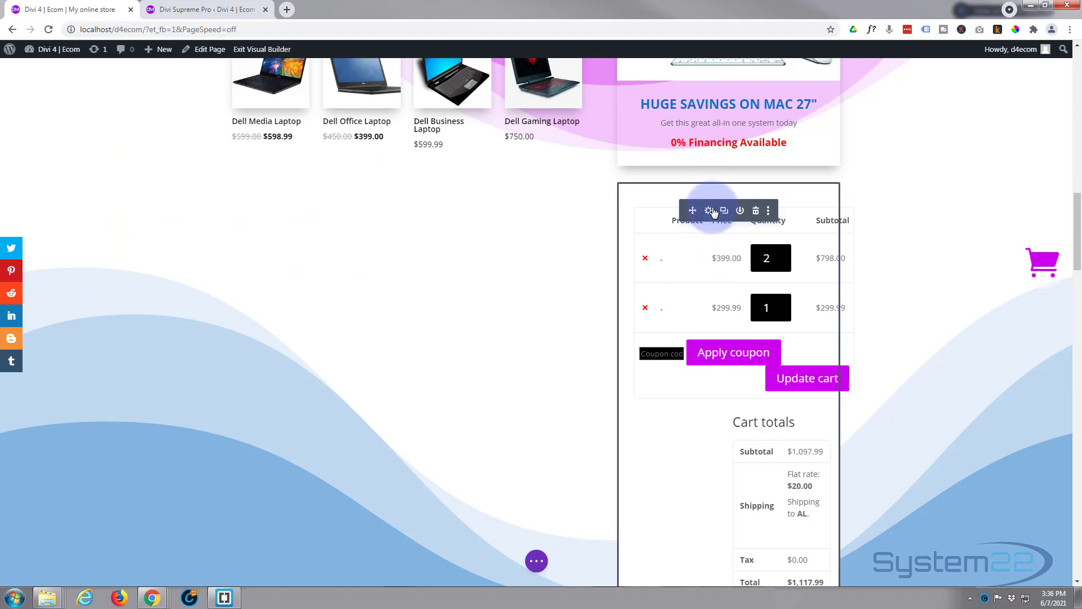
{"action": "left_click", "coordinate": [741, 211]}
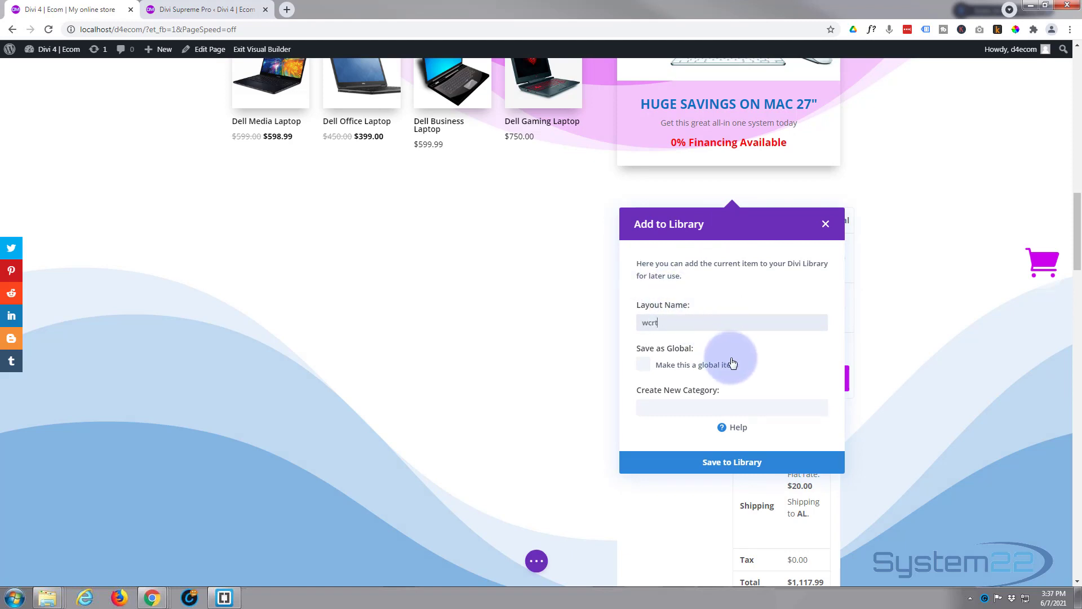
{"action": "left_click", "coordinate": [665, 321]}
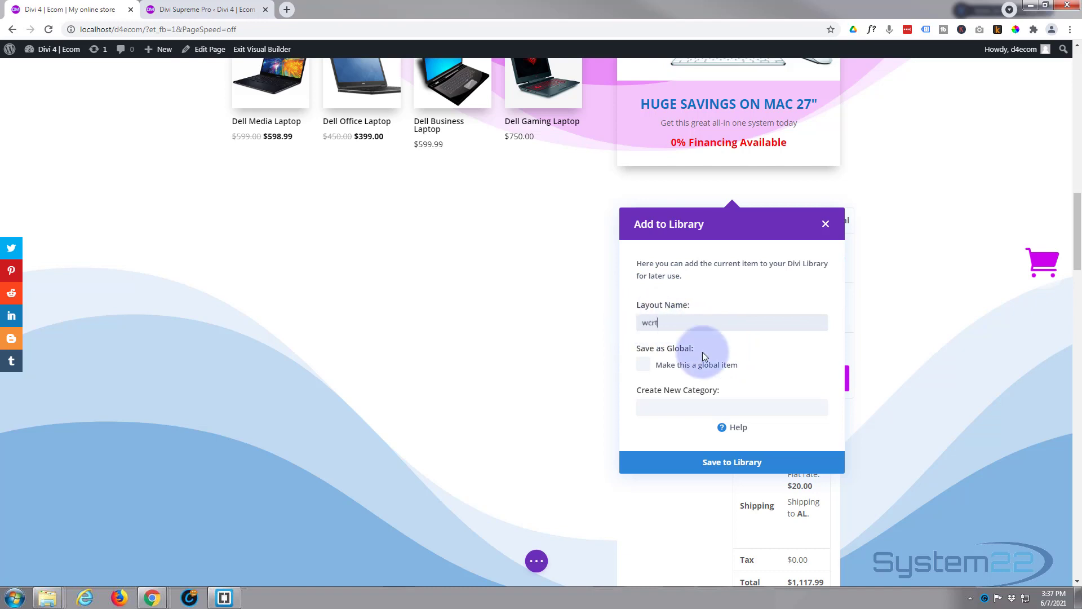
{"action": "left_click", "coordinate": [742, 463]}
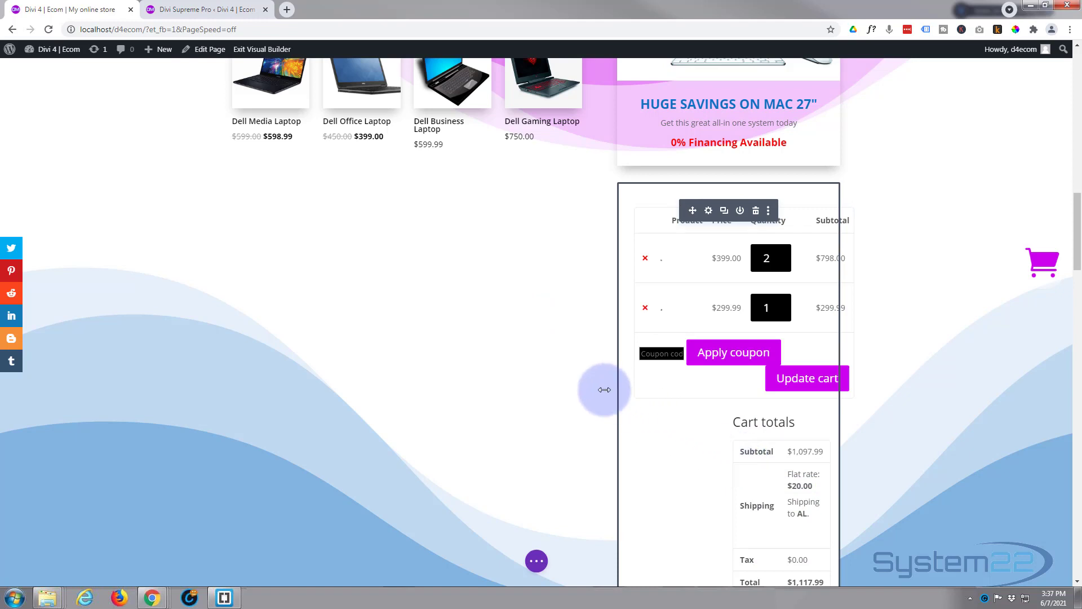
Delete the cart module from the homepage, show the page settings bar, and reload the page
{"action": "left_click", "coordinate": [756, 211]}
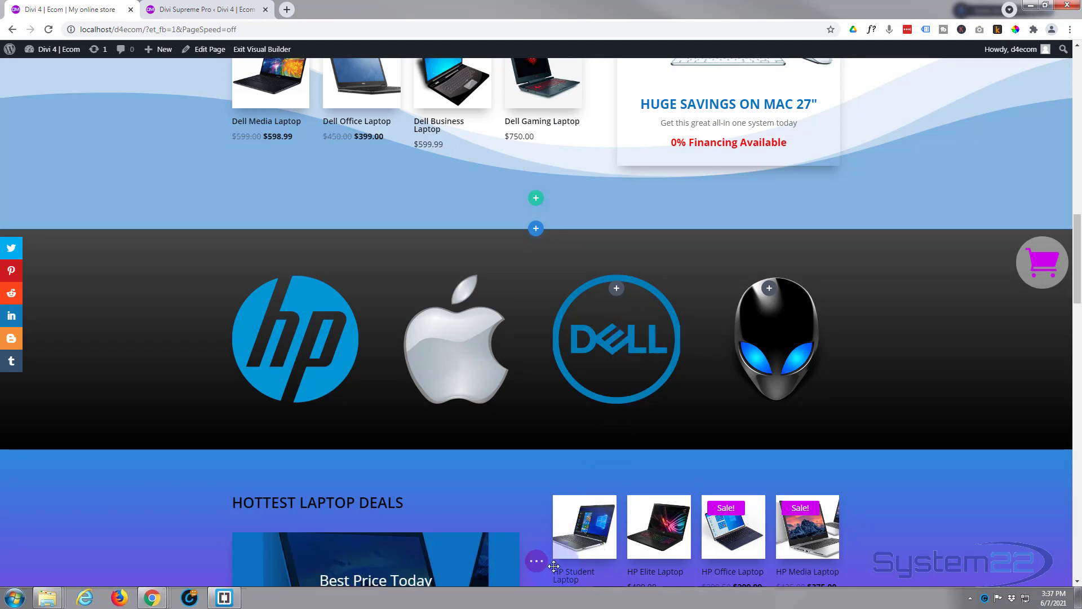
{"action": "left_click", "coordinate": [536, 564]}
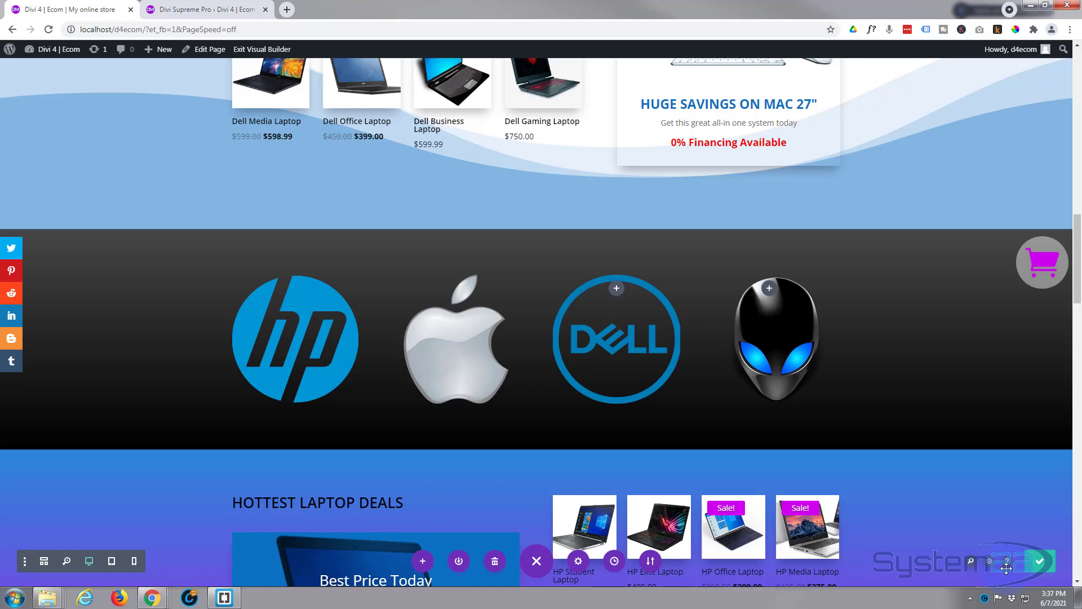
{"action": "left_click", "coordinate": [49, 29]}
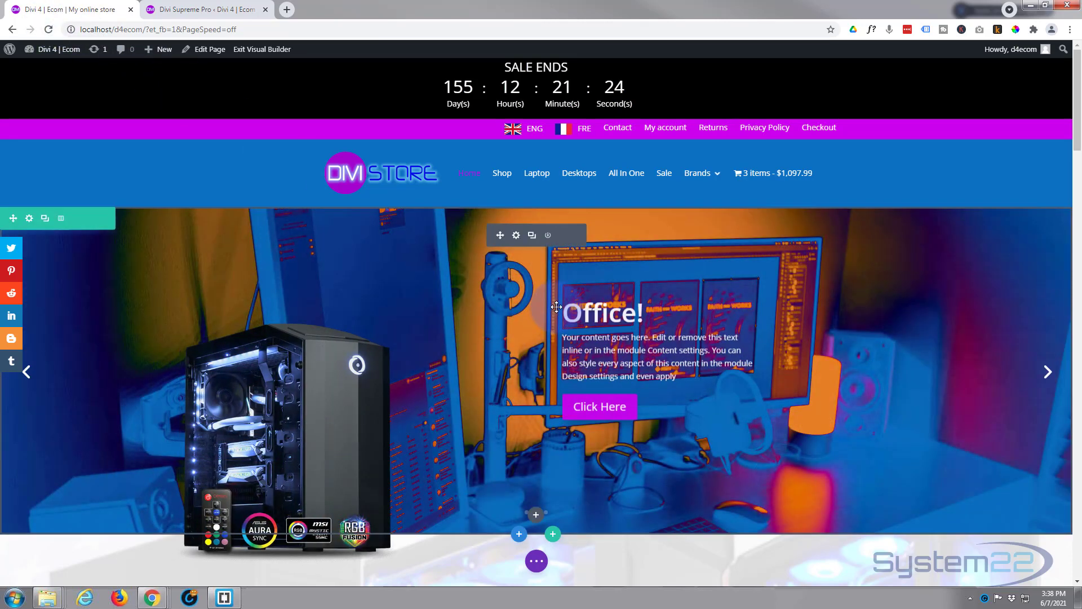
Open the settings of the floating cart blurb
{"action": "scroll", "coordinate": [704, 442], "scroll_direction": "down", "scroll_amount": 2}
{"action": "scroll", "coordinate": [704, 443], "scroll_direction": "down", "scroll_amount": 6}
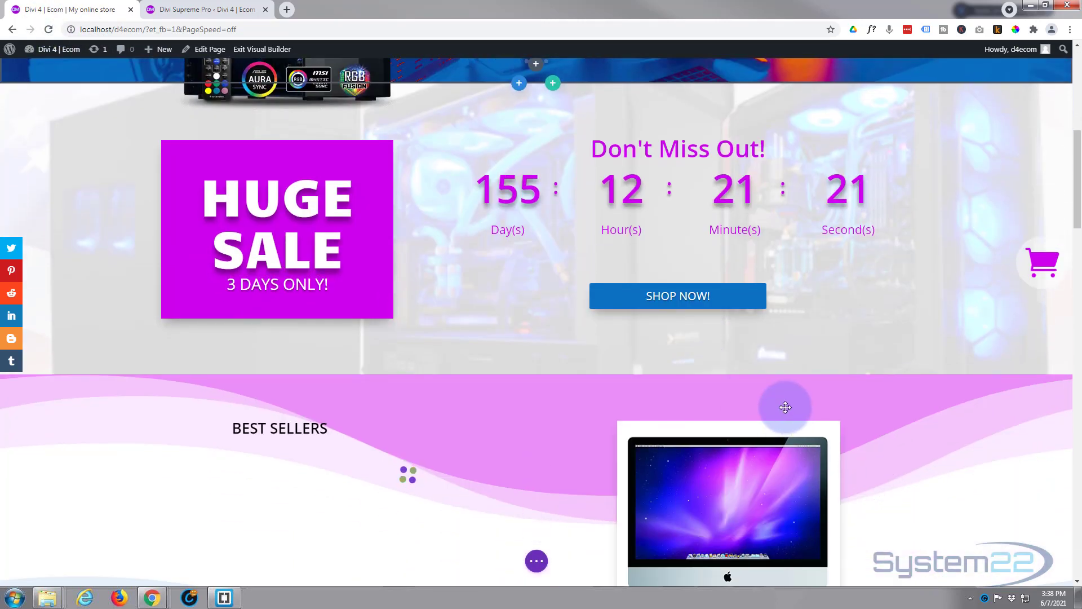
{"action": "mouse_move", "coordinate": [1046, 266]}
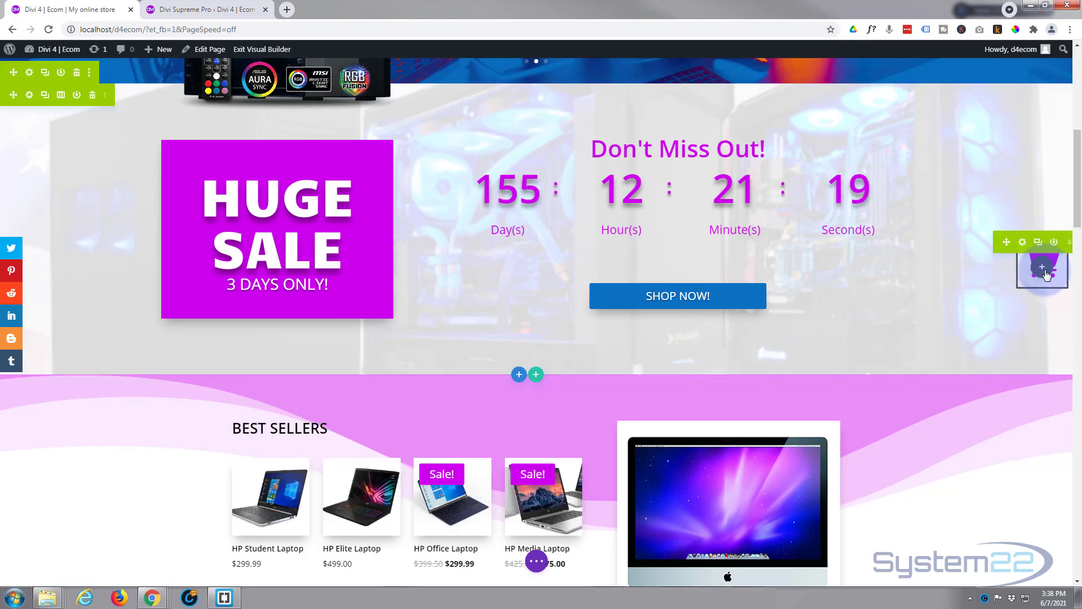
{"action": "left_click", "coordinate": [1023, 243]}
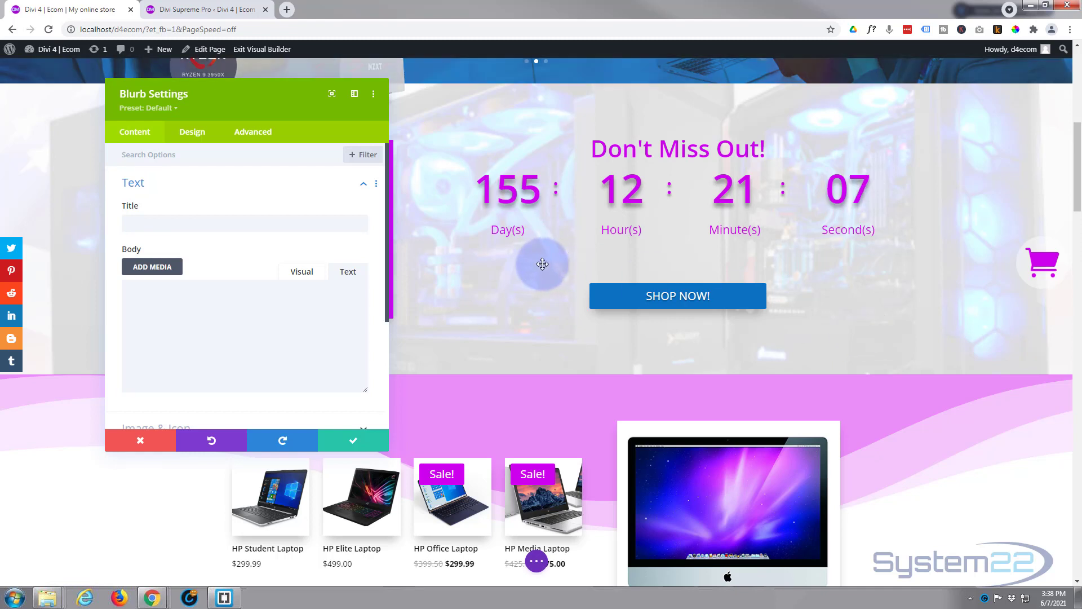
Set Use Popup to YES under Advanced > Visibility, then go to the Divi Supreme Pro page
{"action": "mouse_move", "coordinate": [210, 211]}
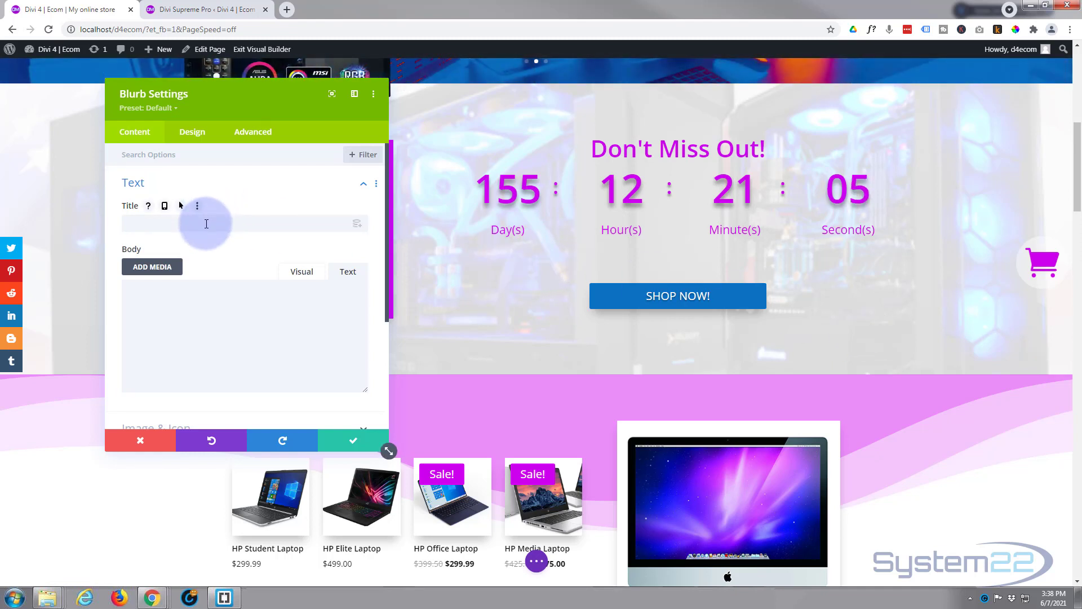
{"action": "mouse_move", "coordinate": [195, 332]}
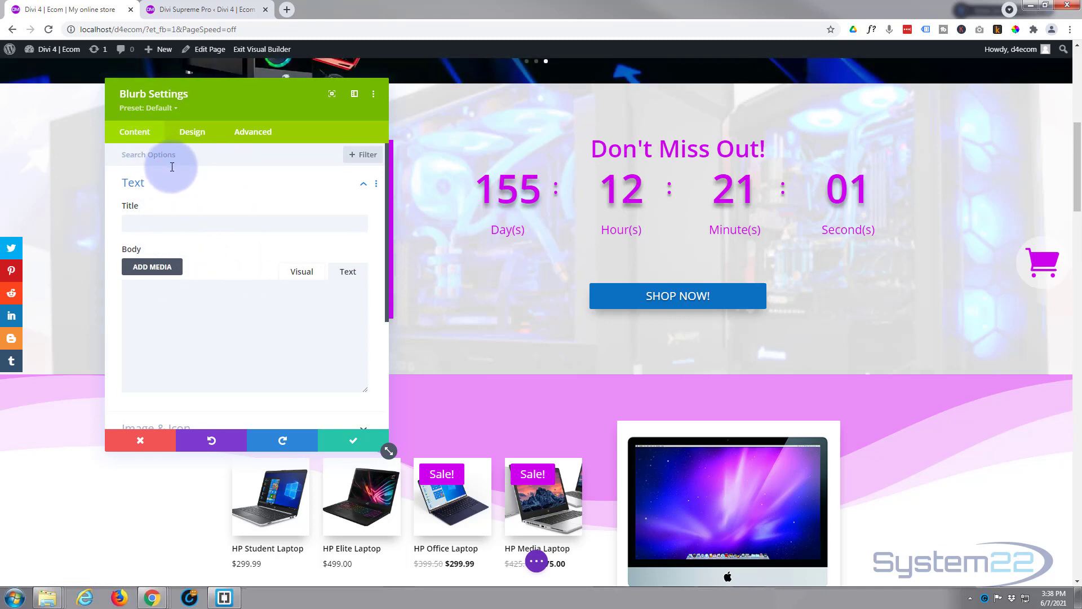
{"action": "left_click", "coordinate": [246, 134]}
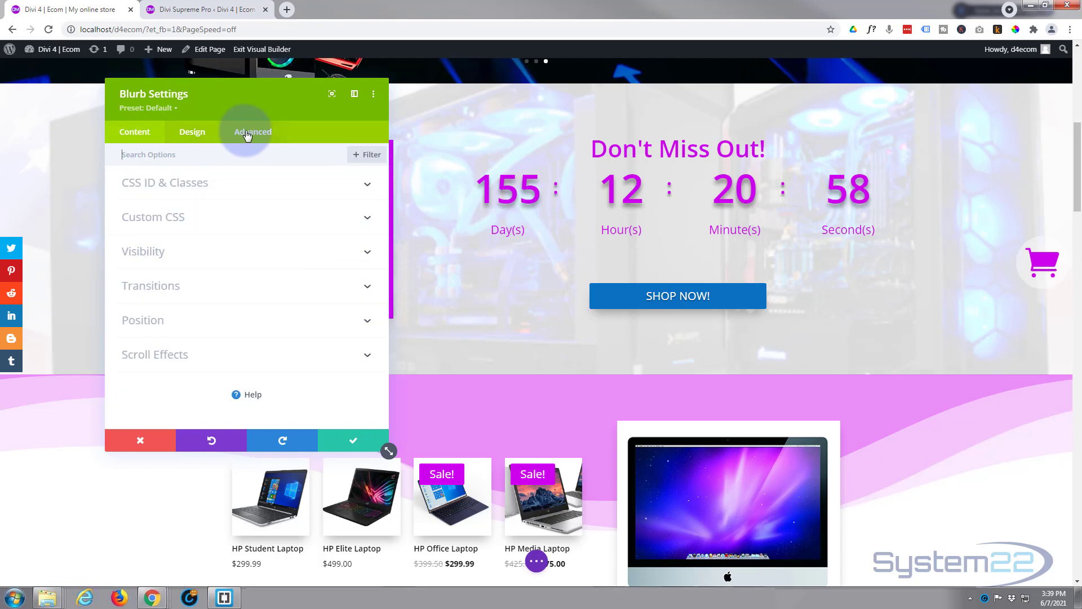
{"action": "left_click", "coordinate": [204, 252]}
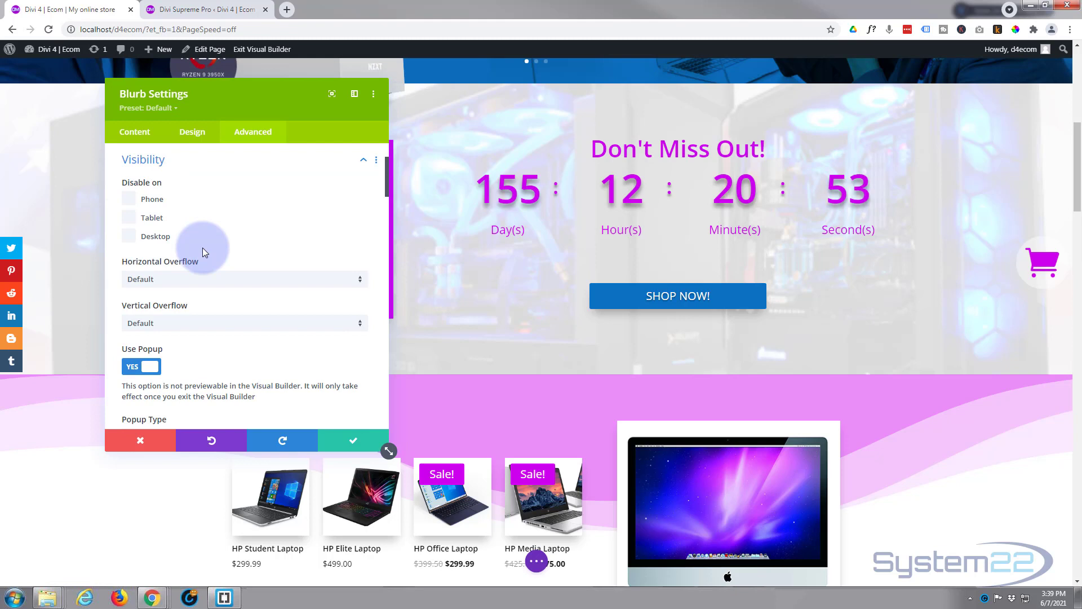
{"action": "left_click", "coordinate": [133, 369]}
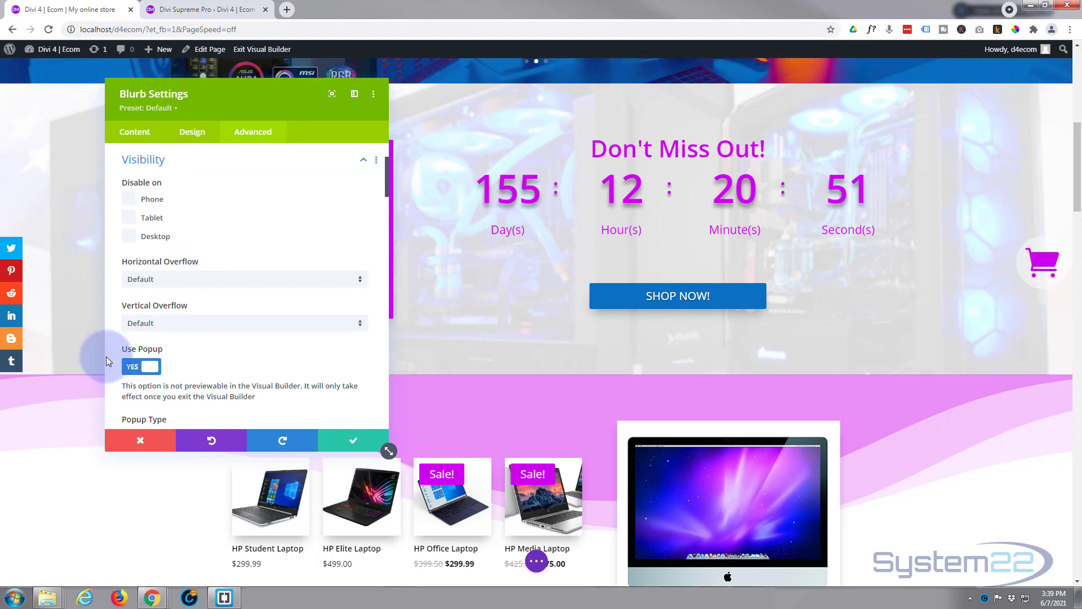
{"action": "left_click", "coordinate": [137, 369]}
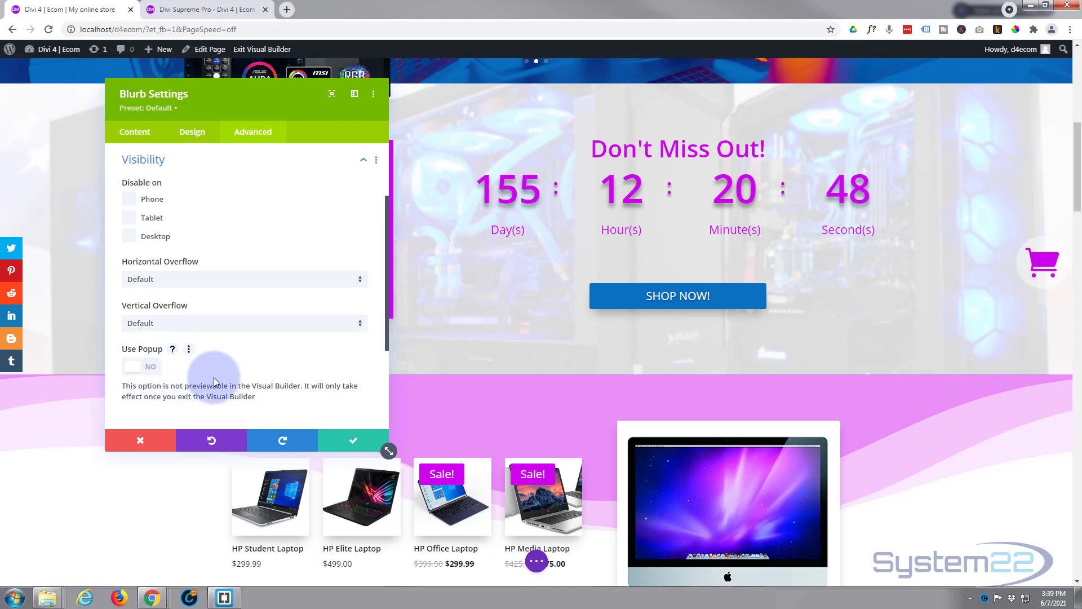
{"action": "left_click", "coordinate": [150, 369]}
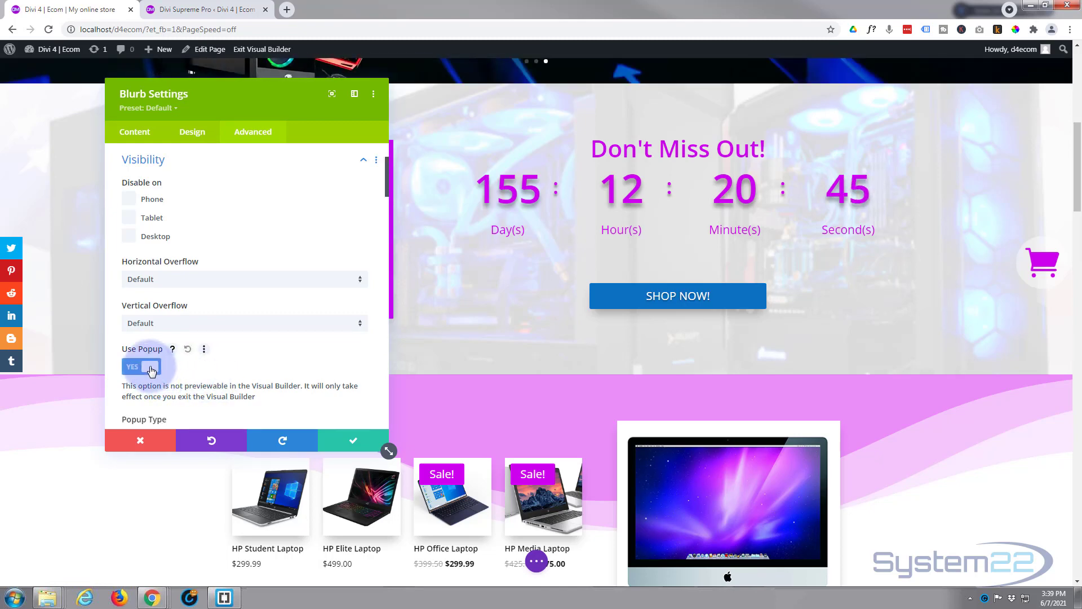
{"action": "left_click", "coordinate": [184, 8]}
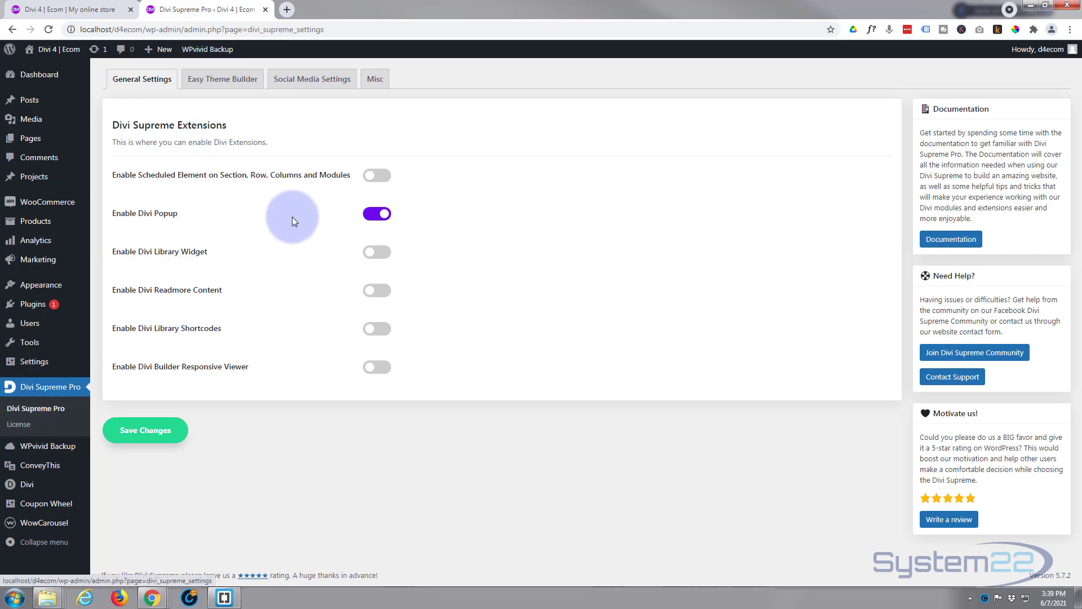
Save the Divi Supreme Pro settings with Enable Divi Popup on and return to the builder
{"action": "left_click", "coordinate": [140, 420]}
{"action": "left_click", "coordinate": [100, 10]}
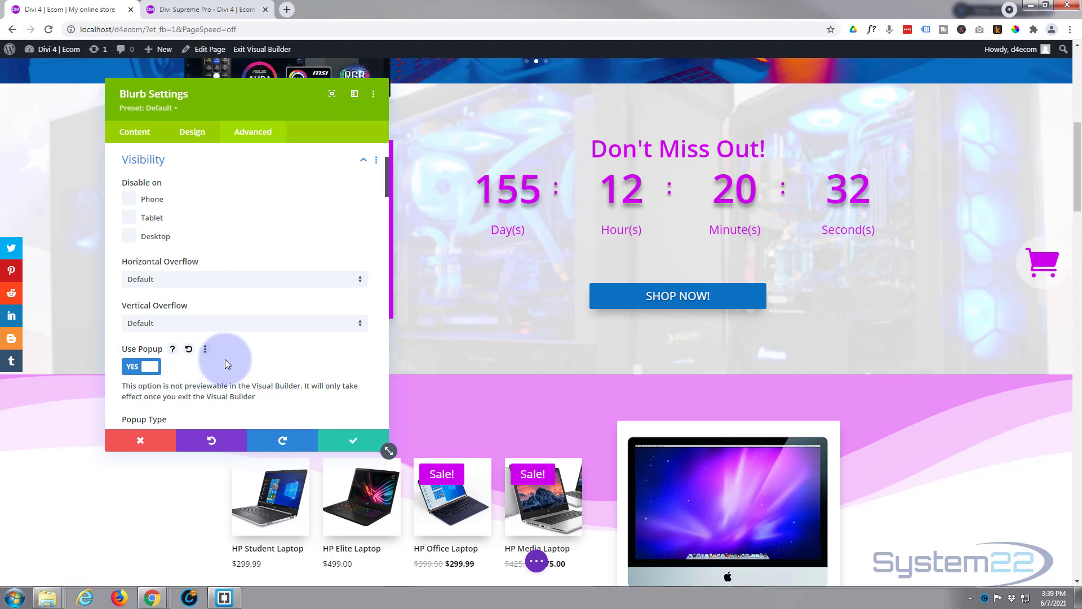
{"action": "scroll", "coordinate": [225, 355], "scroll_direction": "down", "scroll_amount": 1}
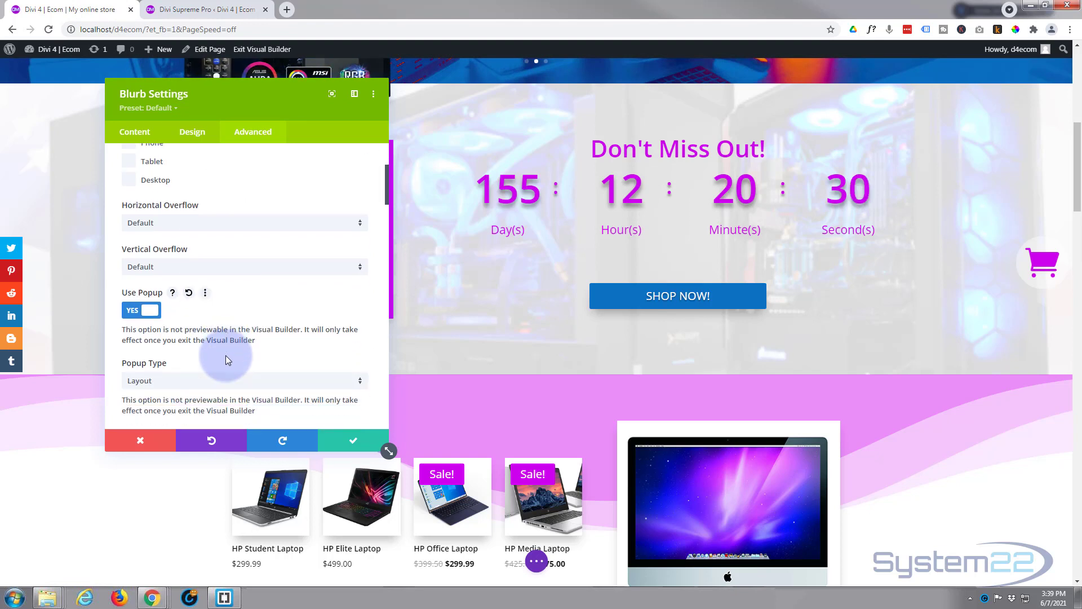
{"action": "scroll", "coordinate": [220, 317], "scroll_direction": "down", "scroll_amount": 2}
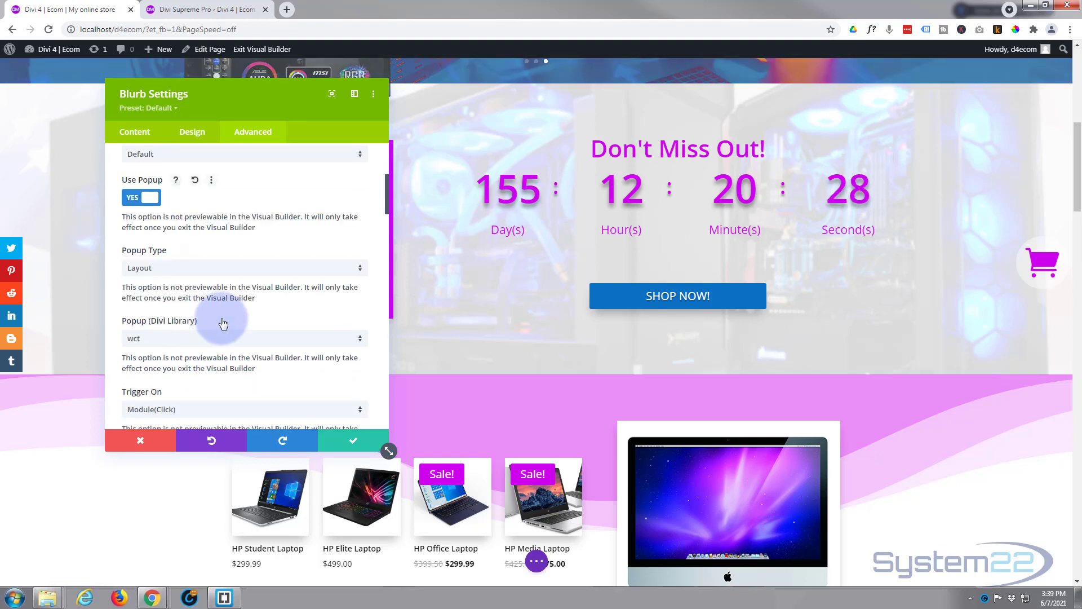
{"action": "left_click", "coordinate": [182, 273]}
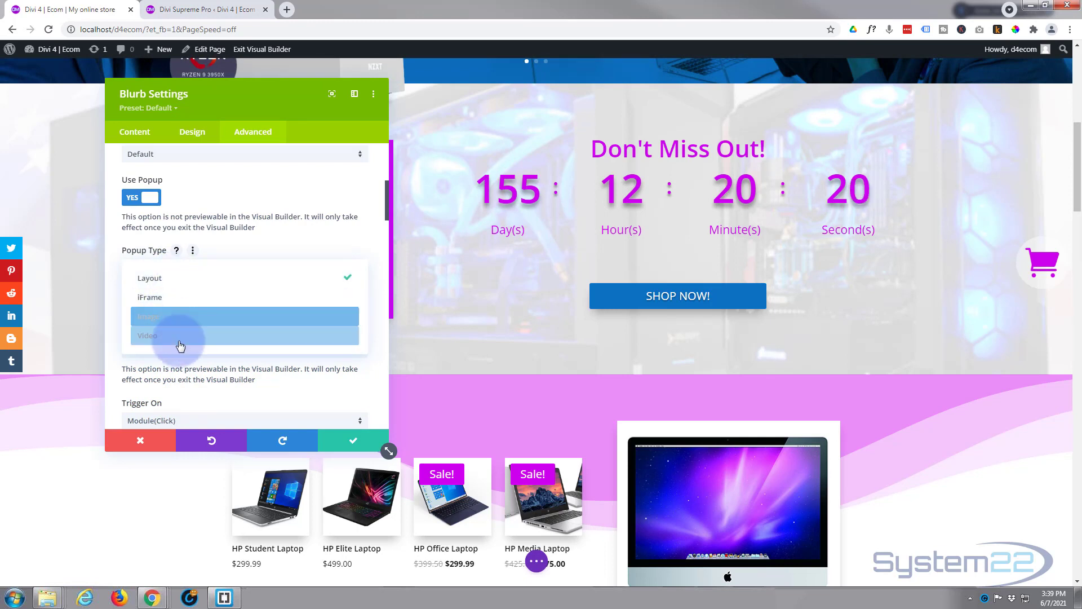
{"action": "left_click", "coordinate": [151, 278]}
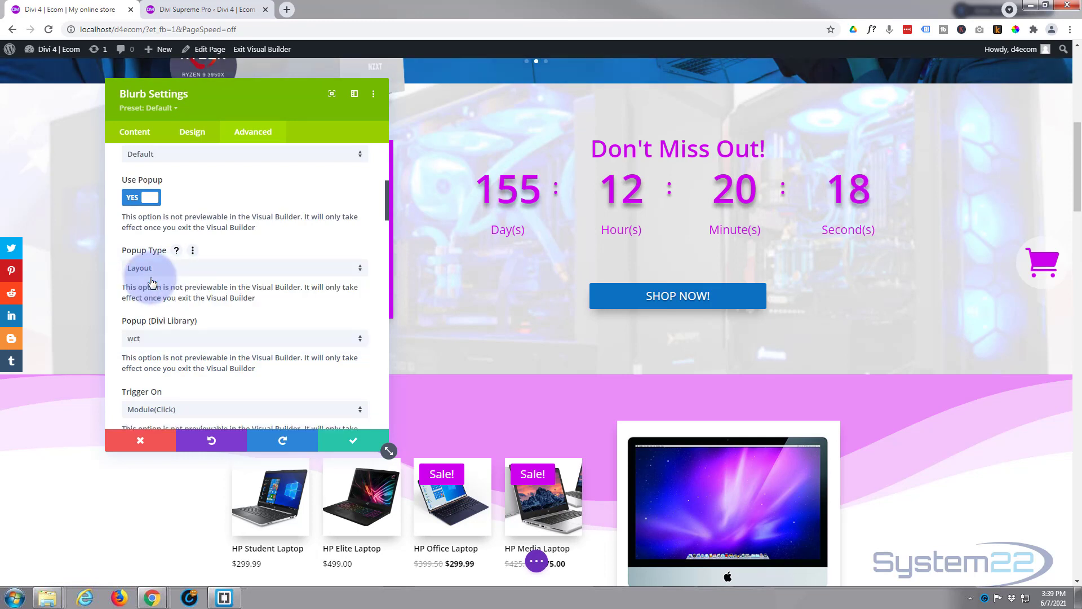
{"action": "left_click", "coordinate": [158, 341]}
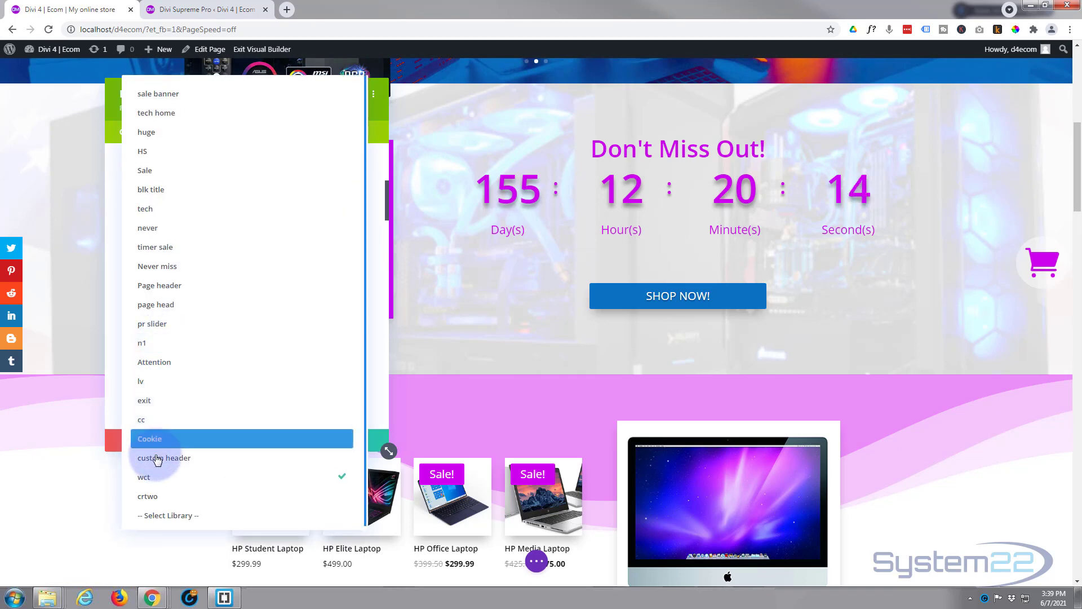
{"action": "left_click", "coordinate": [155, 482]}
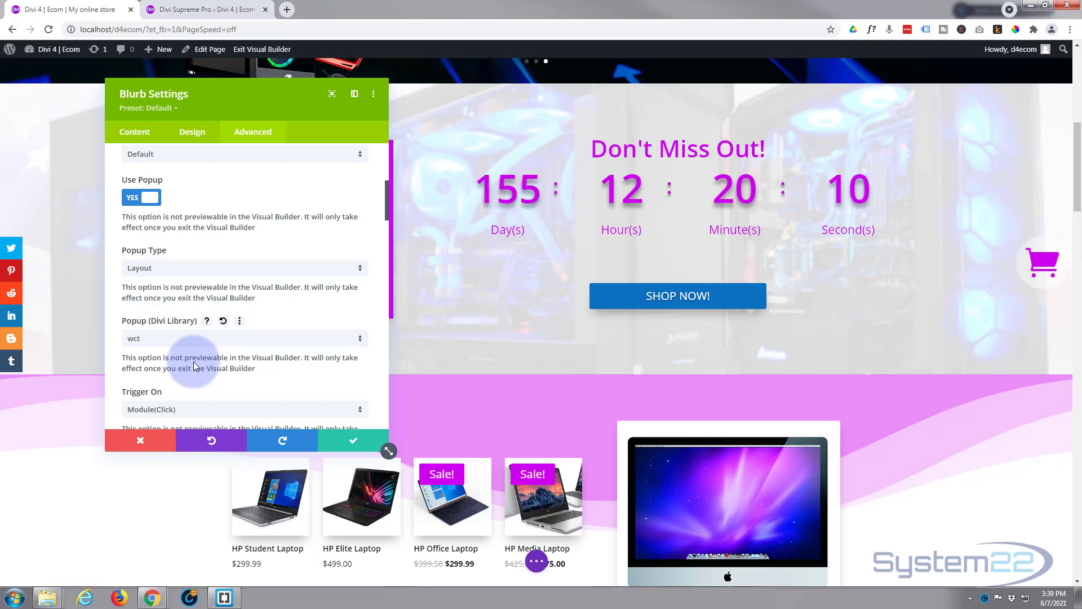
{"action": "scroll", "coordinate": [208, 338], "scroll_direction": "down", "scroll_amount": 1}
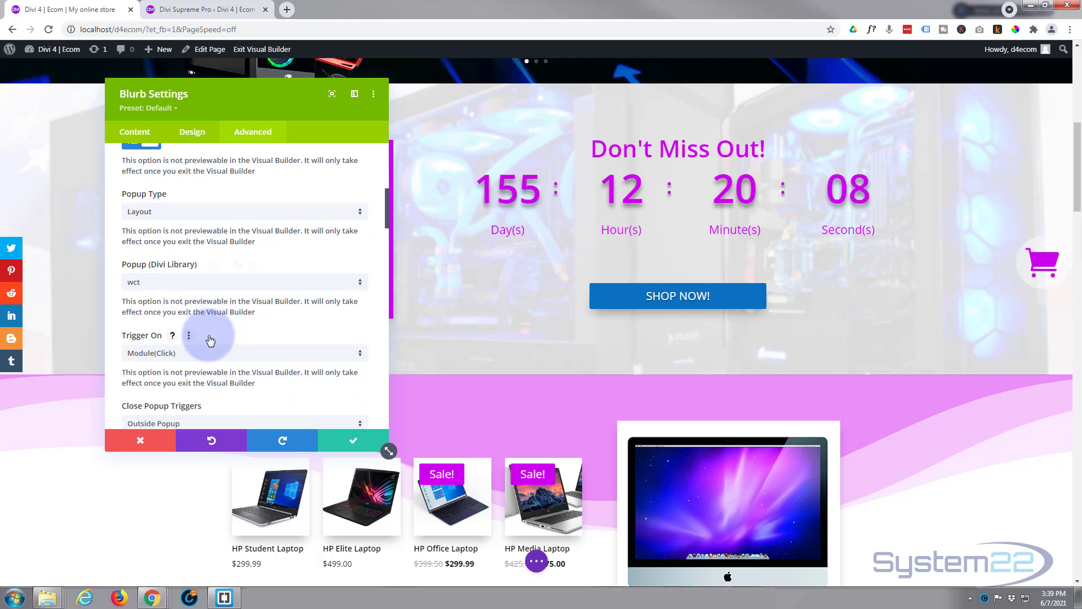
{"action": "scroll", "coordinate": [210, 339], "scroll_direction": "down", "scroll_amount": 1}
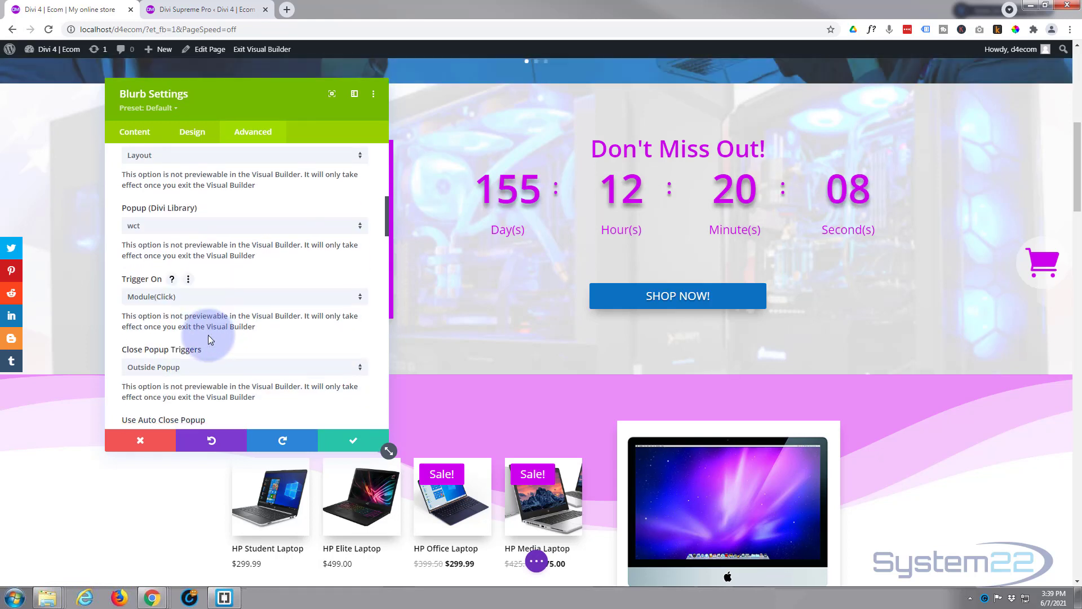
{"action": "left_click", "coordinate": [224, 298]}
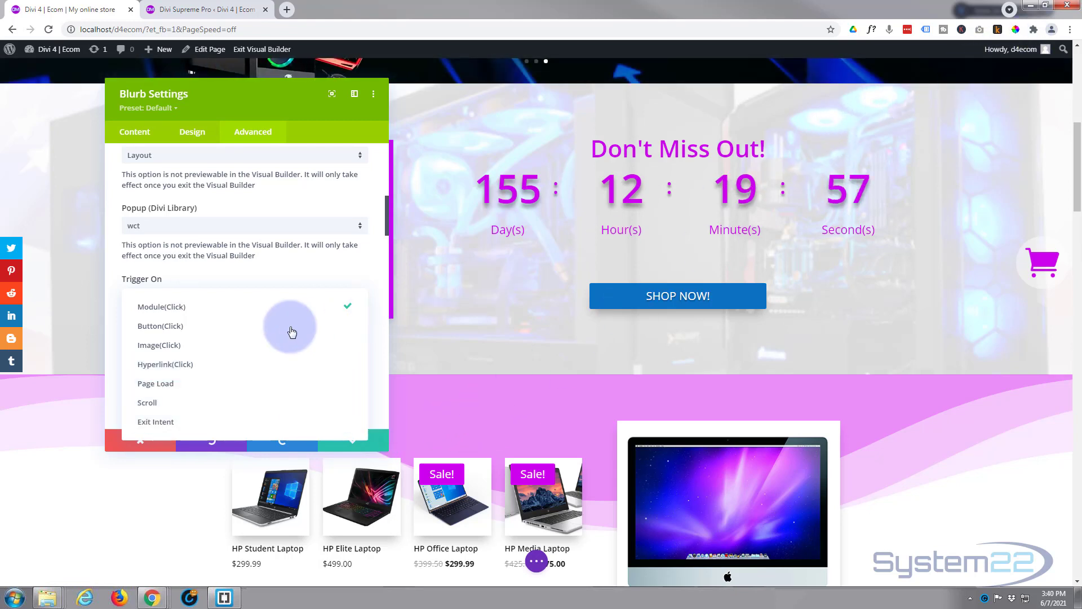
{"action": "left_click", "coordinate": [194, 265]}
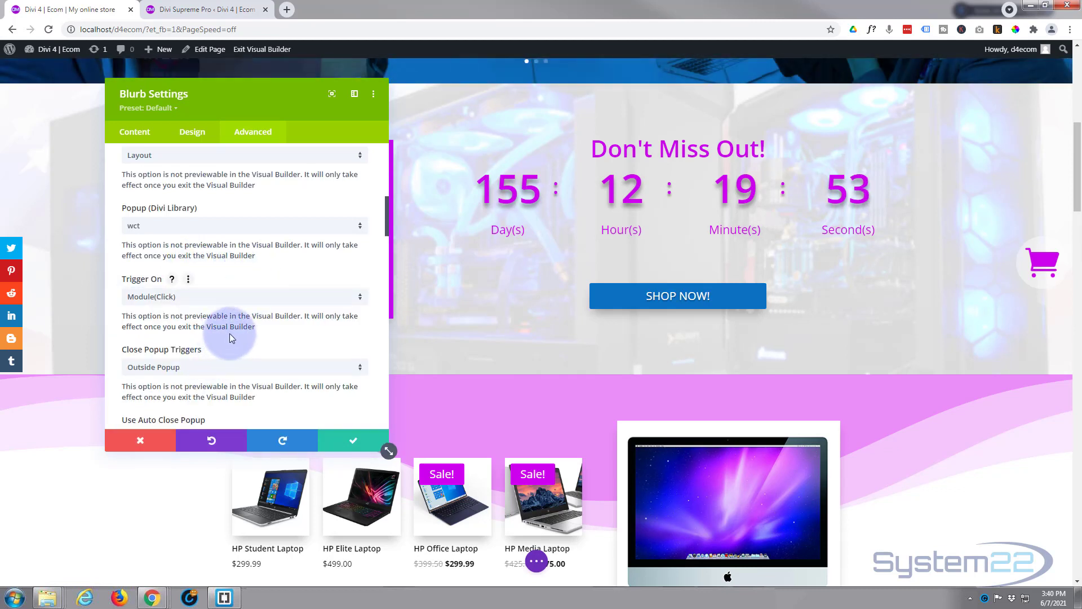
{"action": "scroll", "coordinate": [229, 333], "scroll_direction": "down", "scroll_amount": 2}
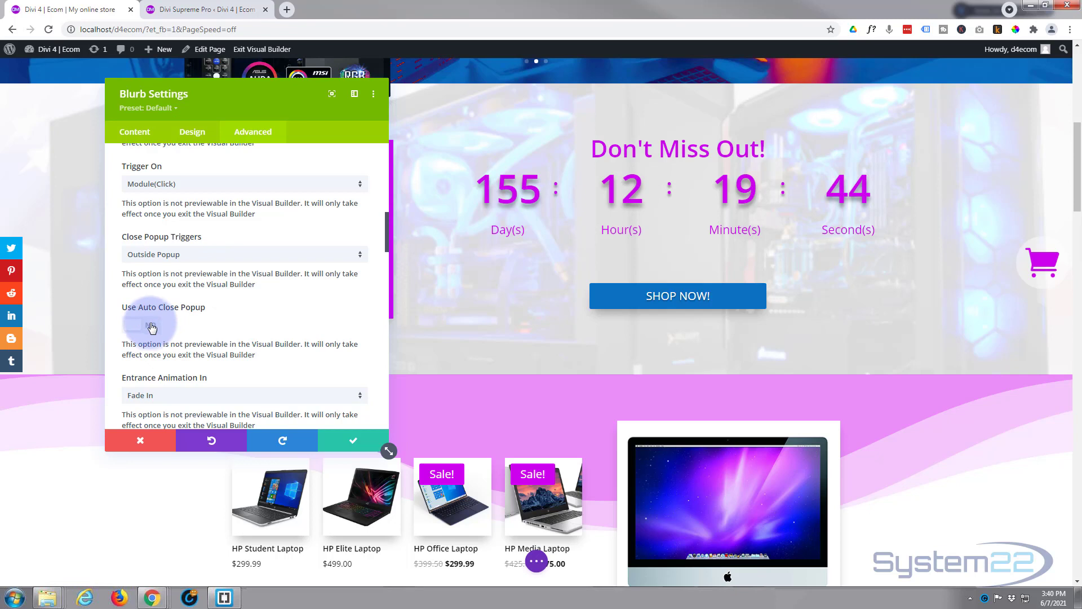
{"action": "scroll", "coordinate": [227, 307], "scroll_direction": "down", "scroll_amount": 3}
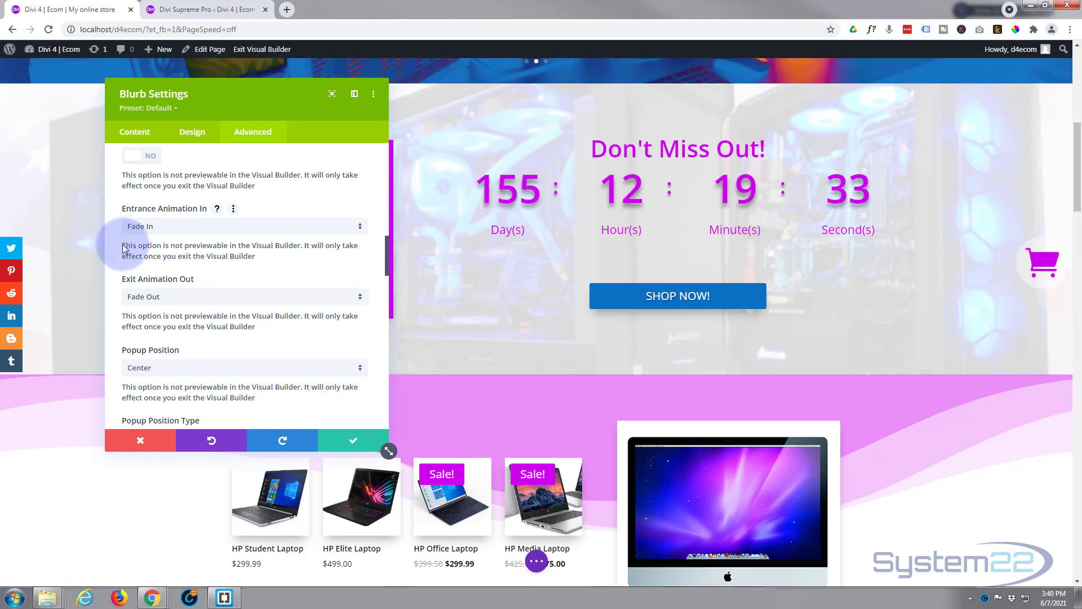
{"action": "left_click", "coordinate": [199, 227]}
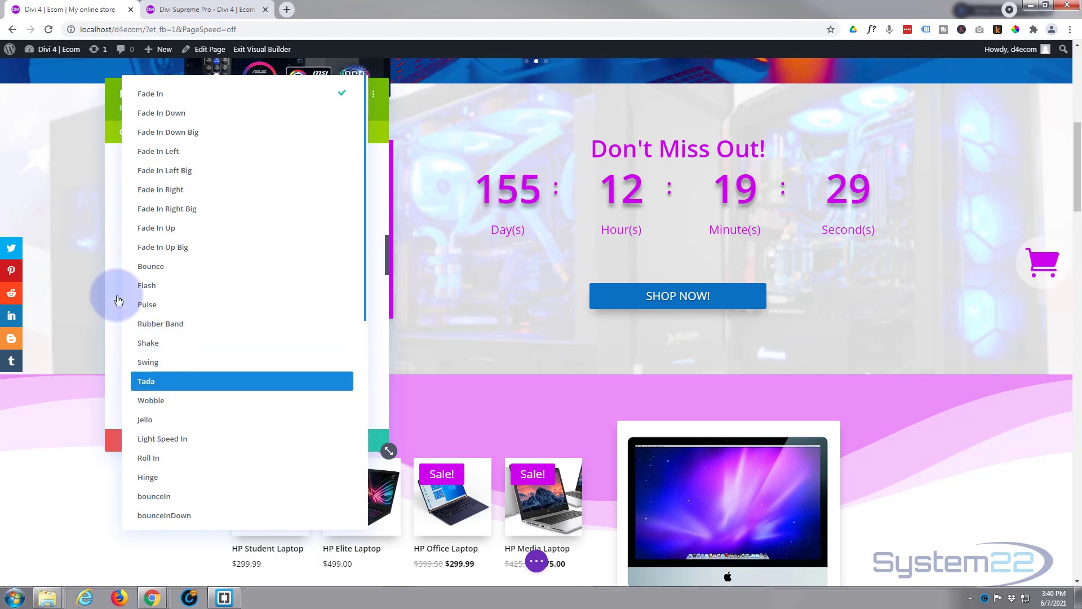
{"action": "left_click", "coordinate": [111, 178]}
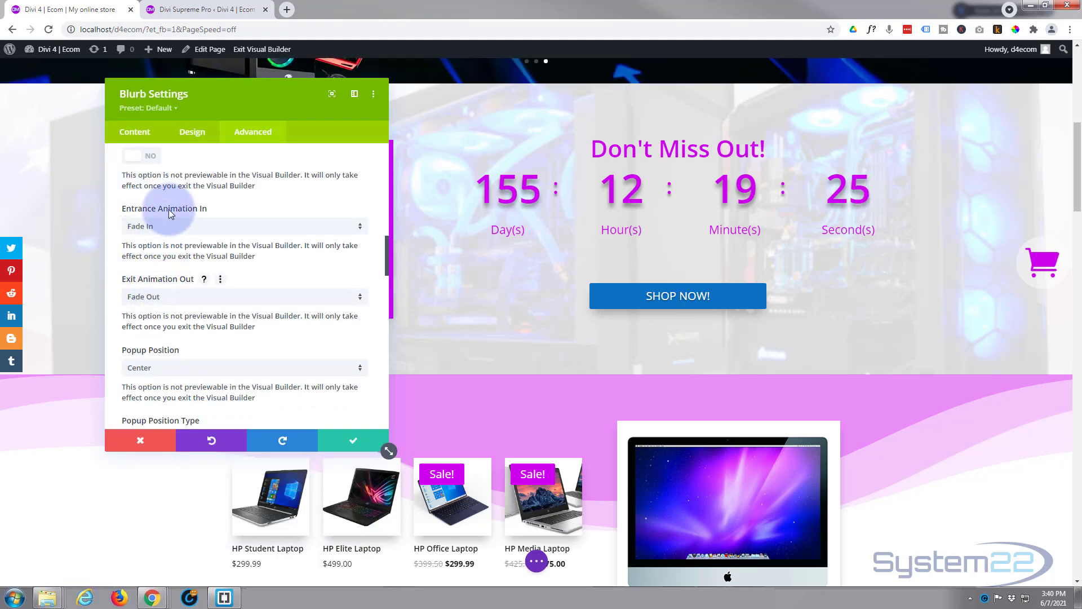
{"action": "scroll", "coordinate": [182, 272], "scroll_direction": "down", "scroll_amount": 2}
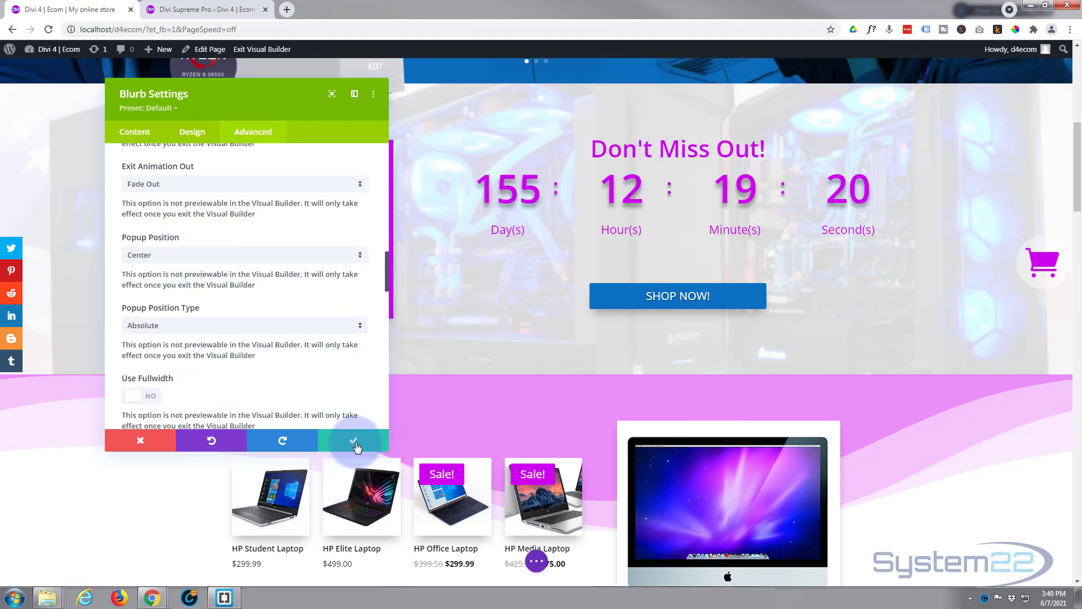
{"action": "scroll", "coordinate": [229, 276], "scroll_direction": "down", "scroll_amount": 2}
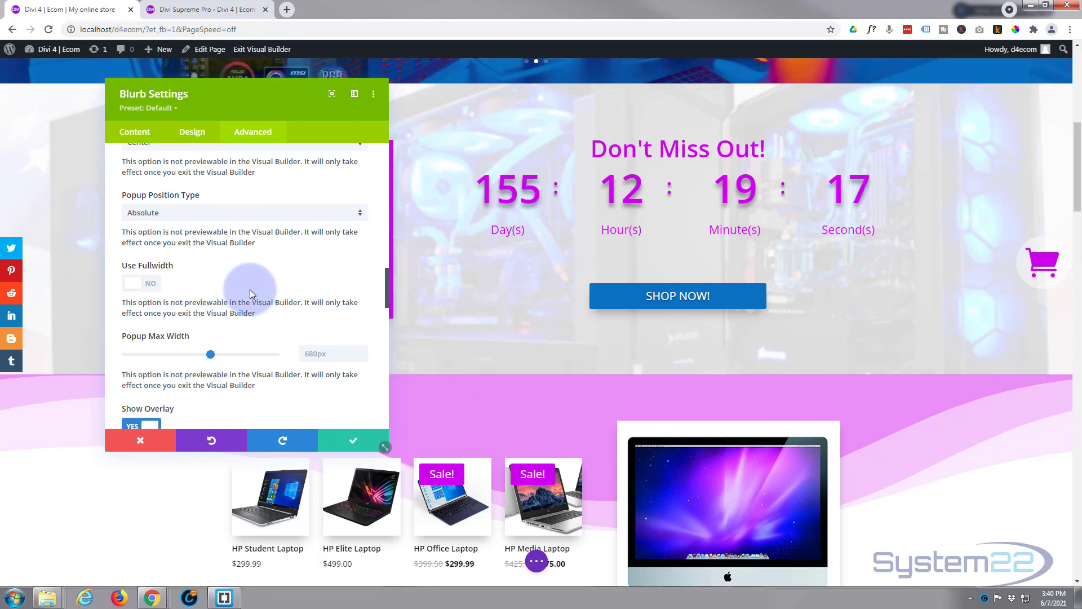
{"action": "left_click", "coordinate": [149, 284]}
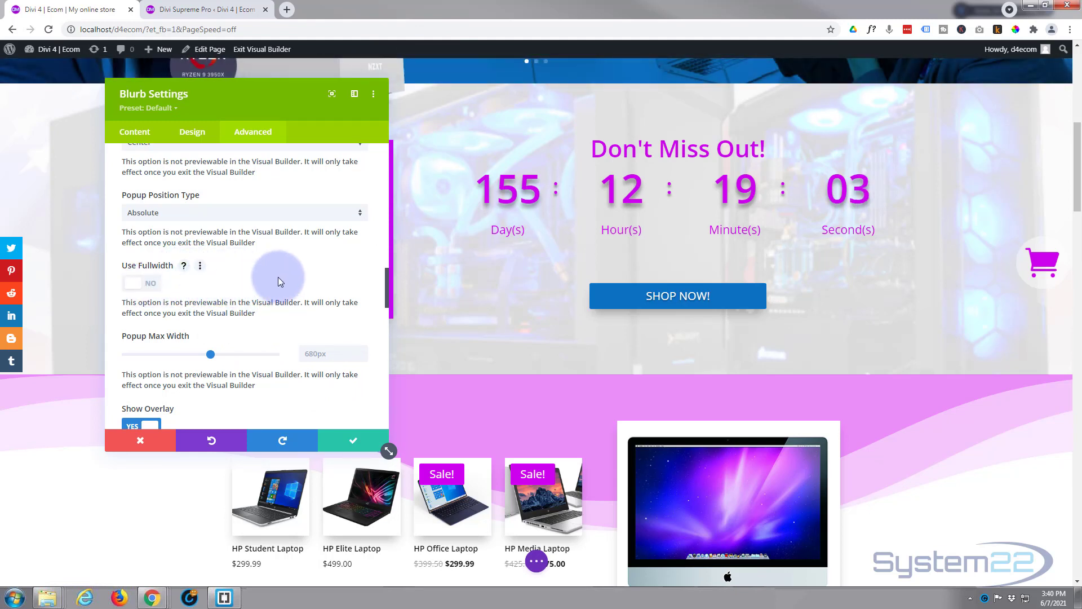
Make Popup Max Width responsive, revealing separate Desktop, Tablet and Phone values
{"action": "scroll", "coordinate": [277, 272], "scroll_direction": "down", "scroll_amount": 1}
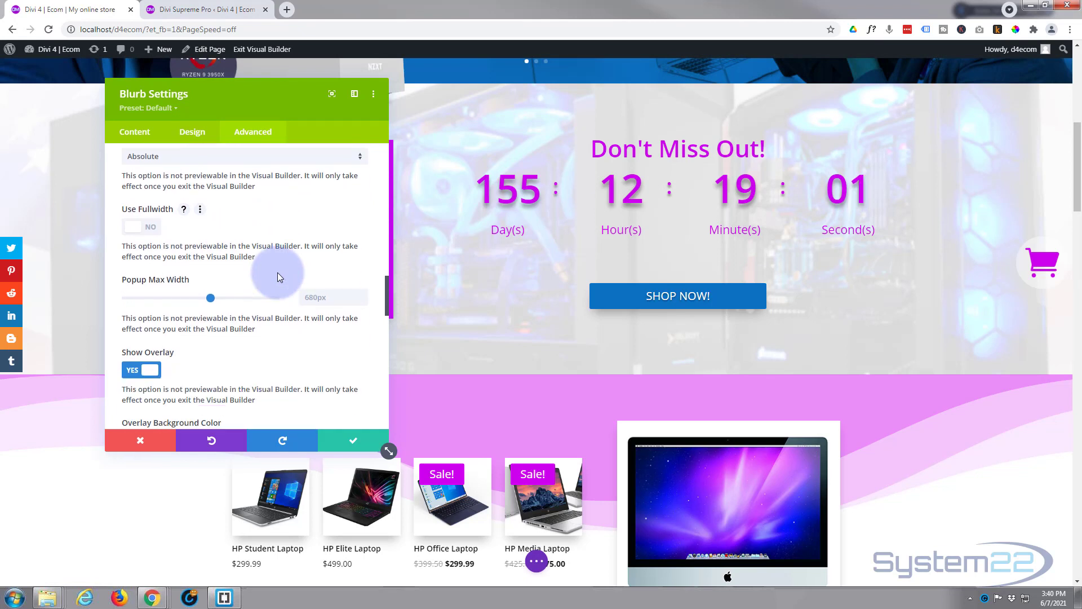
{"action": "scroll", "coordinate": [277, 272], "scroll_direction": "down", "scroll_amount": 1}
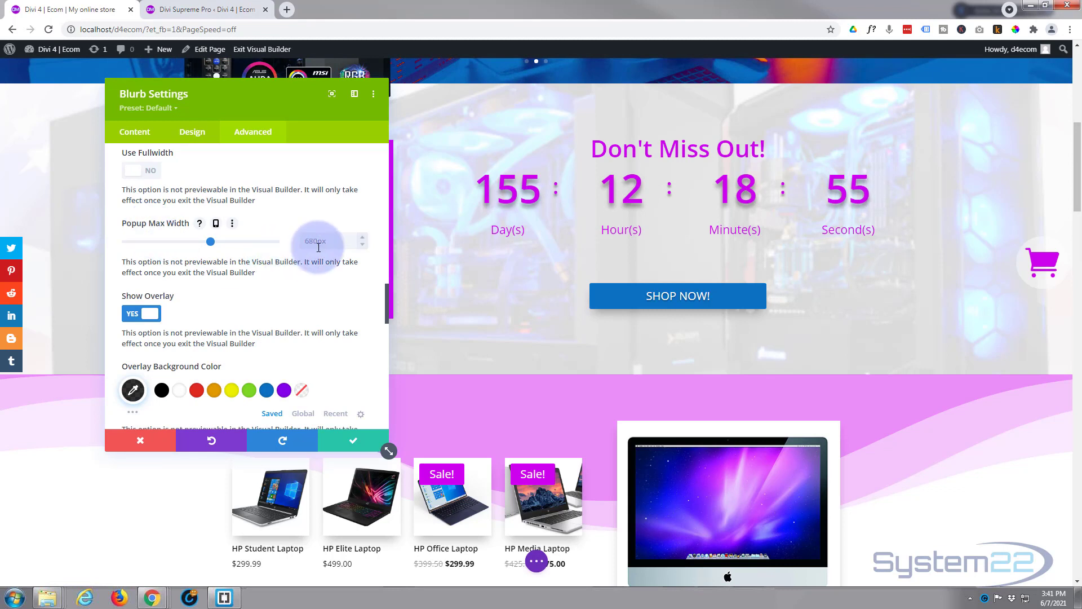
{"action": "left_click", "coordinate": [216, 223]}
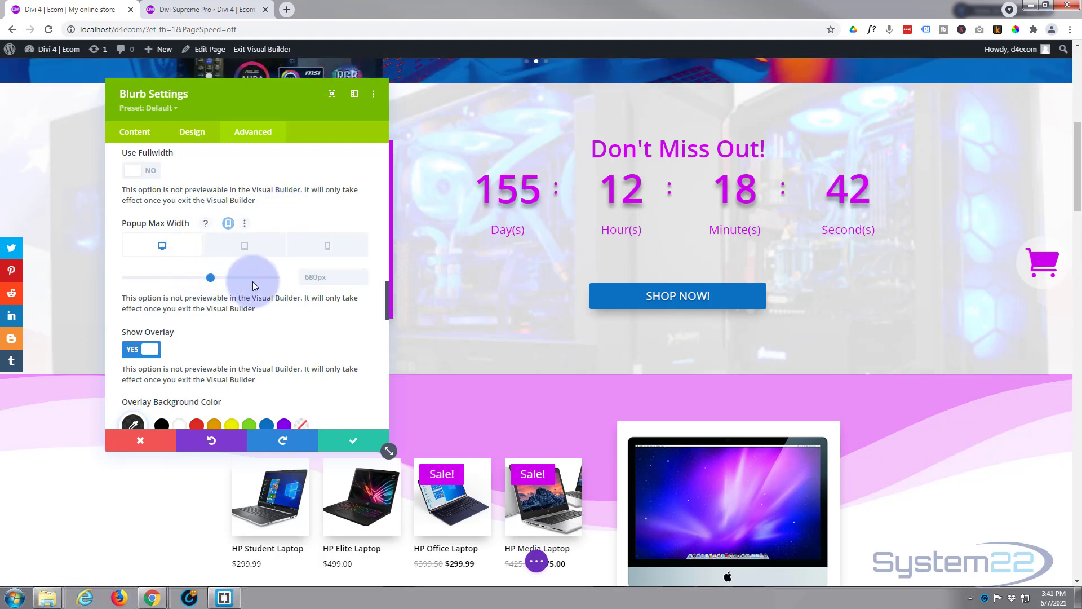
{"action": "scroll", "coordinate": [274, 279], "scroll_direction": "down", "scroll_amount": 2}
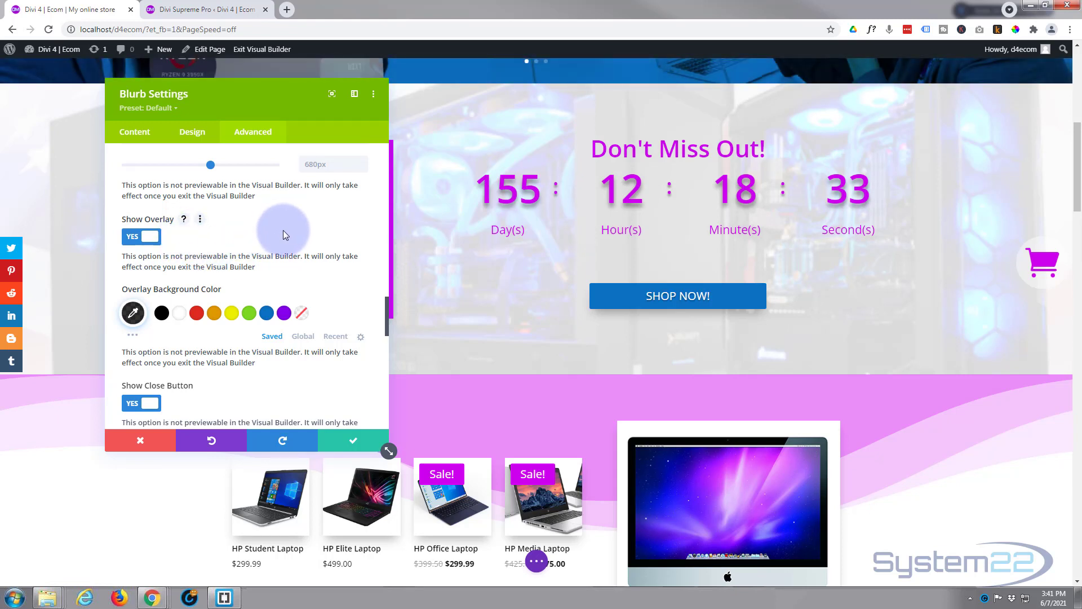
Review the popup close-button options: Inside placement with a 24px × icon
{"action": "scroll", "coordinate": [283, 230], "scroll_direction": "down", "scroll_amount": 1}
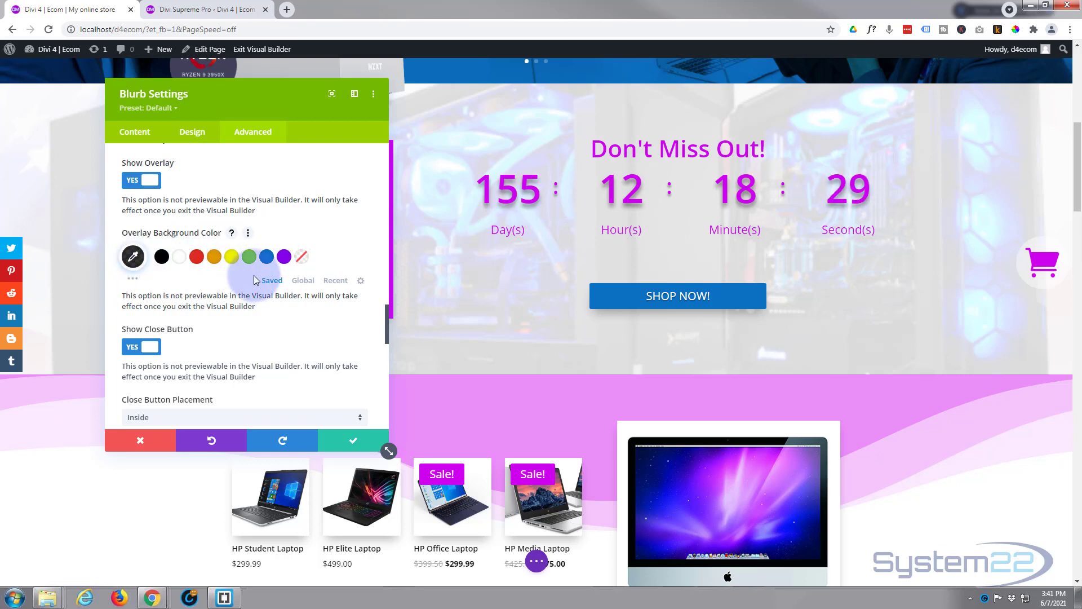
{"action": "scroll", "coordinate": [256, 273], "scroll_direction": "down", "scroll_amount": 2}
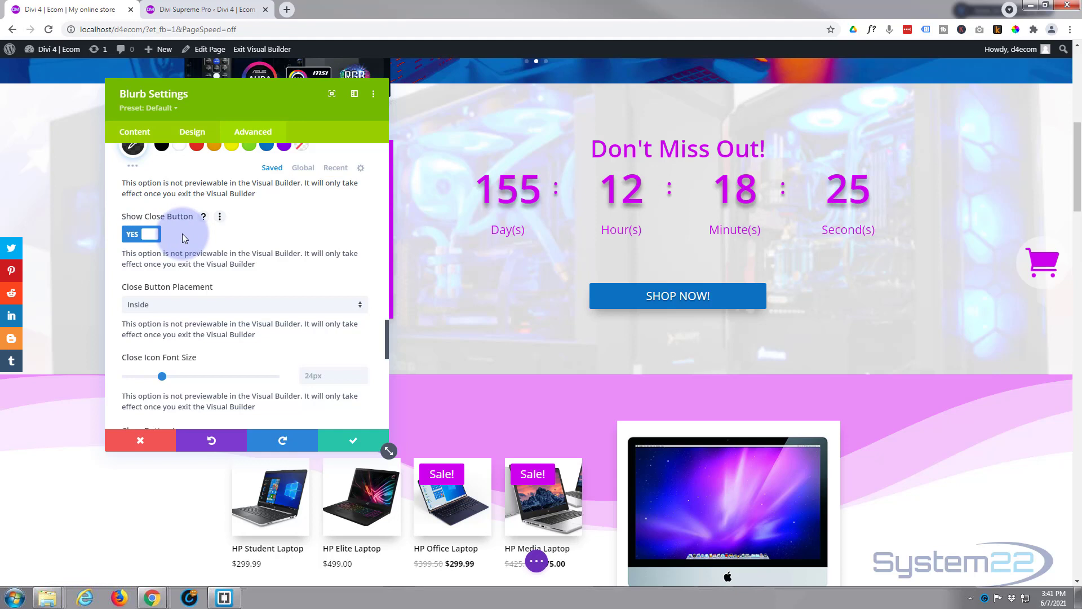
{"action": "scroll", "coordinate": [207, 246], "scroll_direction": "down", "scroll_amount": 1}
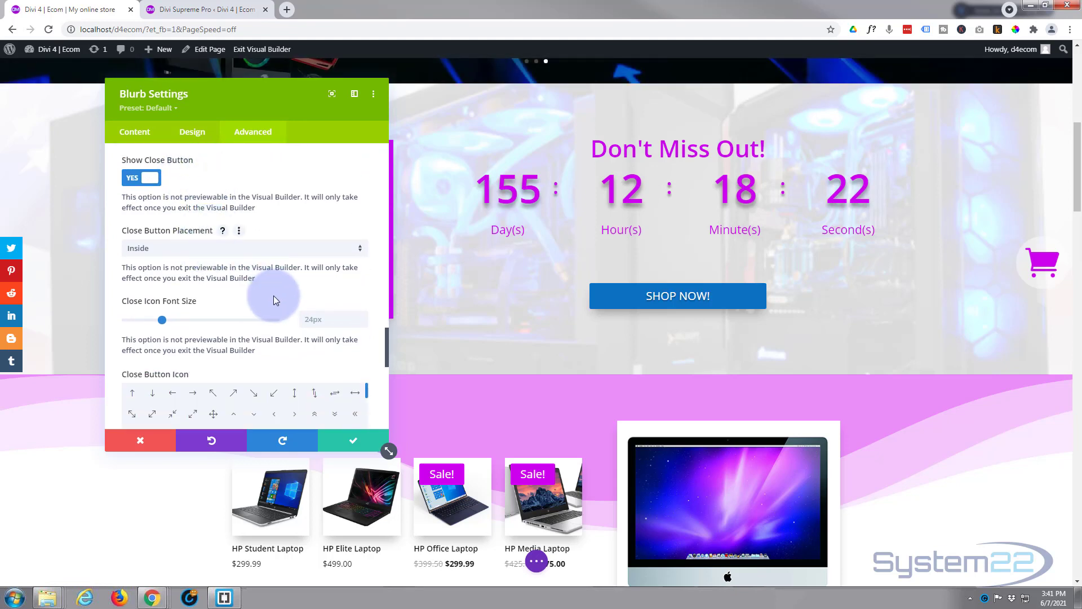
{"action": "scroll", "coordinate": [245, 302], "scroll_direction": "down", "scroll_amount": 1}
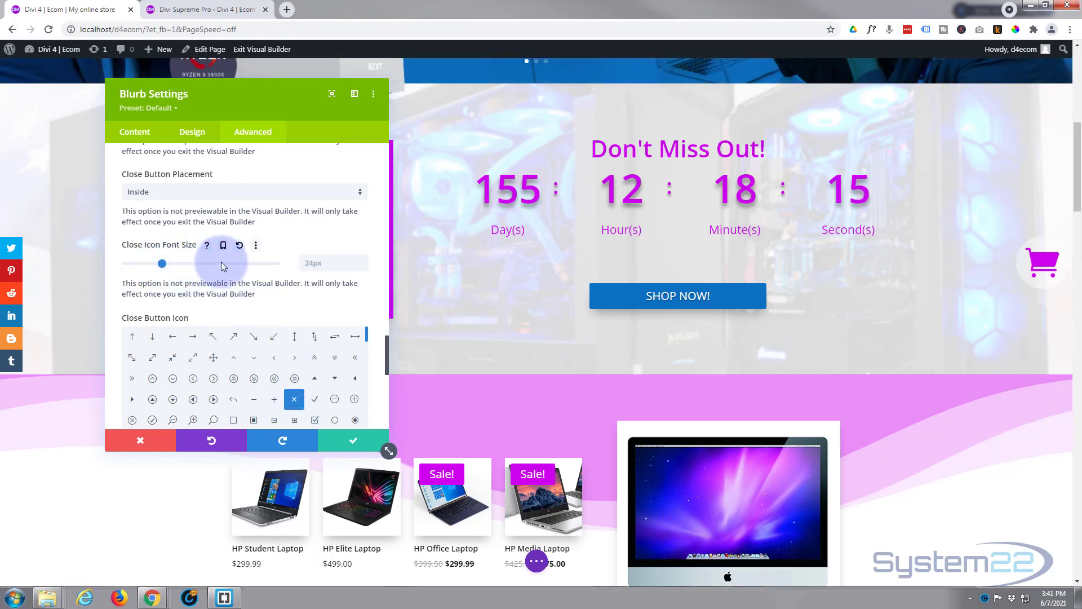
{"action": "scroll", "coordinate": [197, 296], "scroll_direction": "down", "scroll_amount": 3}
{"action": "scroll", "coordinate": [194, 287], "scroll_direction": "down", "scroll_amount": 1}
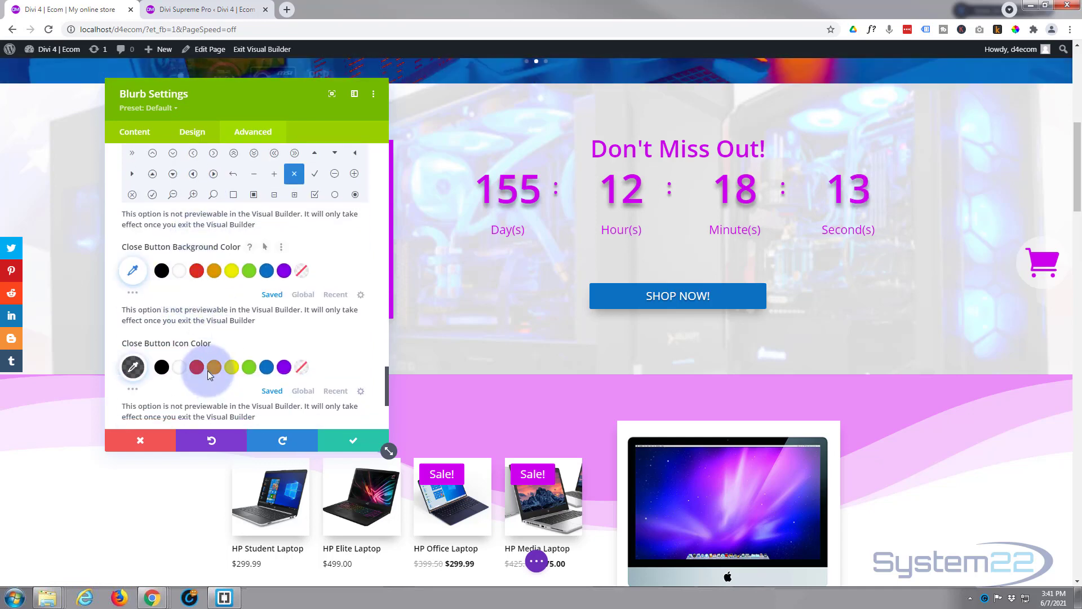
{"action": "scroll", "coordinate": [204, 320], "scroll_direction": "down", "scroll_amount": 1}
{"action": "scroll", "coordinate": [204, 316], "scroll_direction": "down", "scroll_amount": 1}
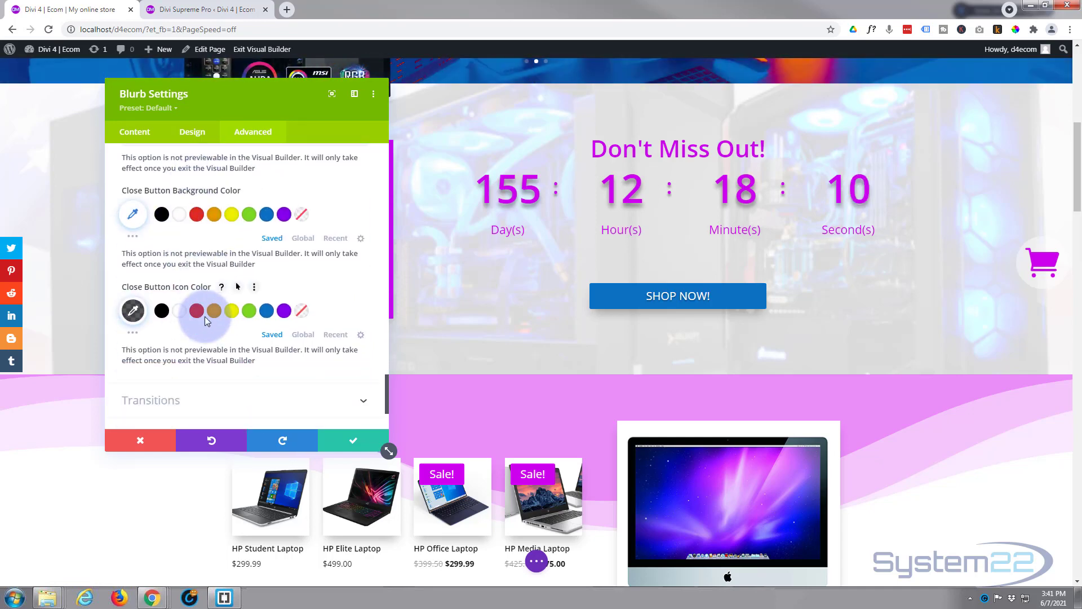
{"action": "scroll", "coordinate": [205, 317], "scroll_direction": "down", "scroll_amount": 2}
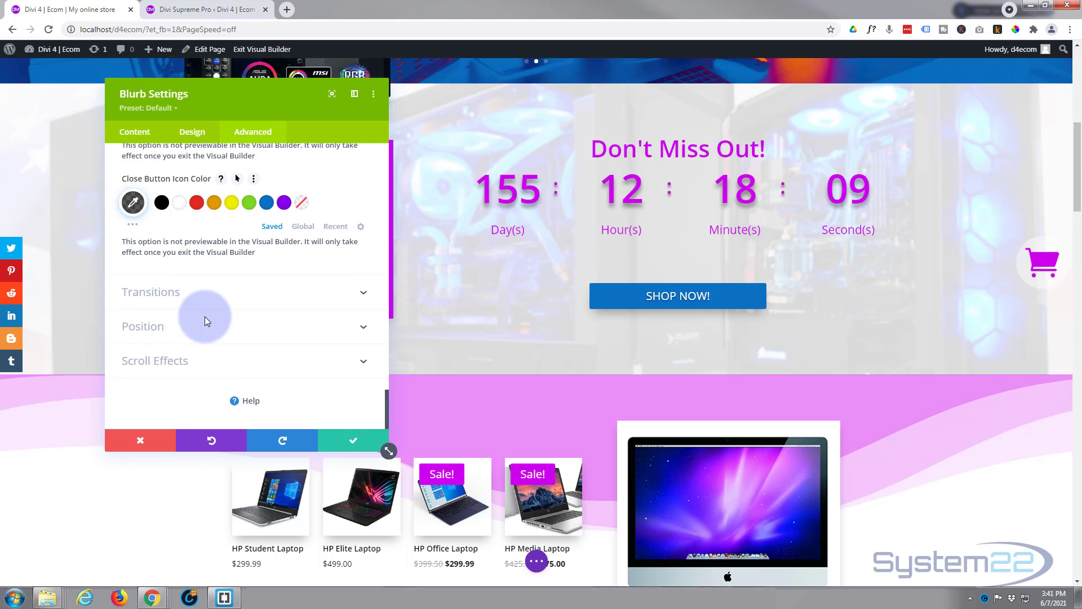
Save the blurb settings and the page, then exit the Visual Builder
{"action": "left_click", "coordinate": [357, 442]}
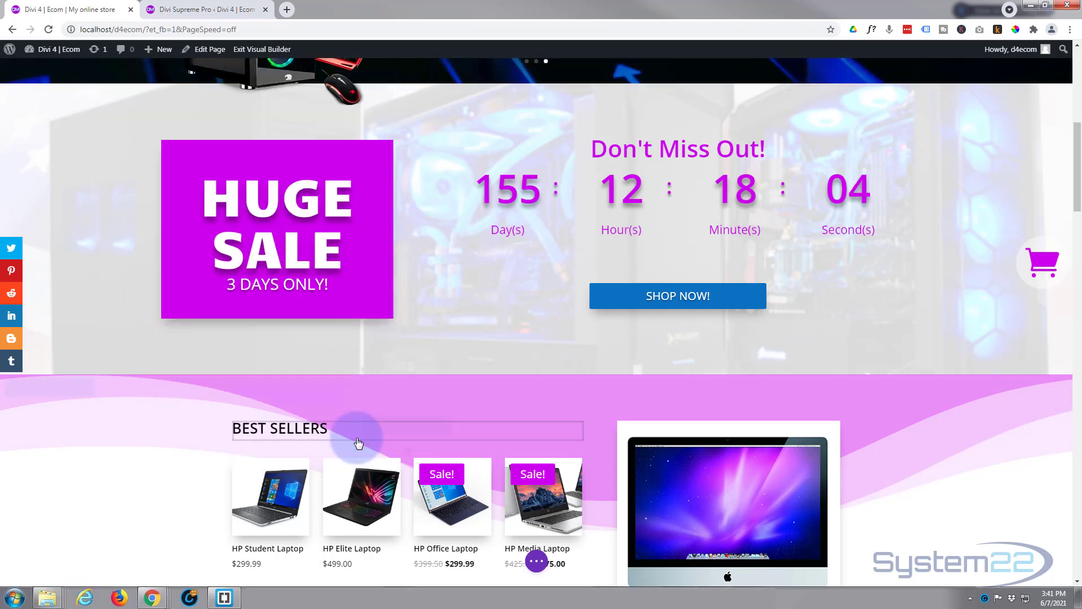
{"action": "left_click", "coordinate": [534, 564]}
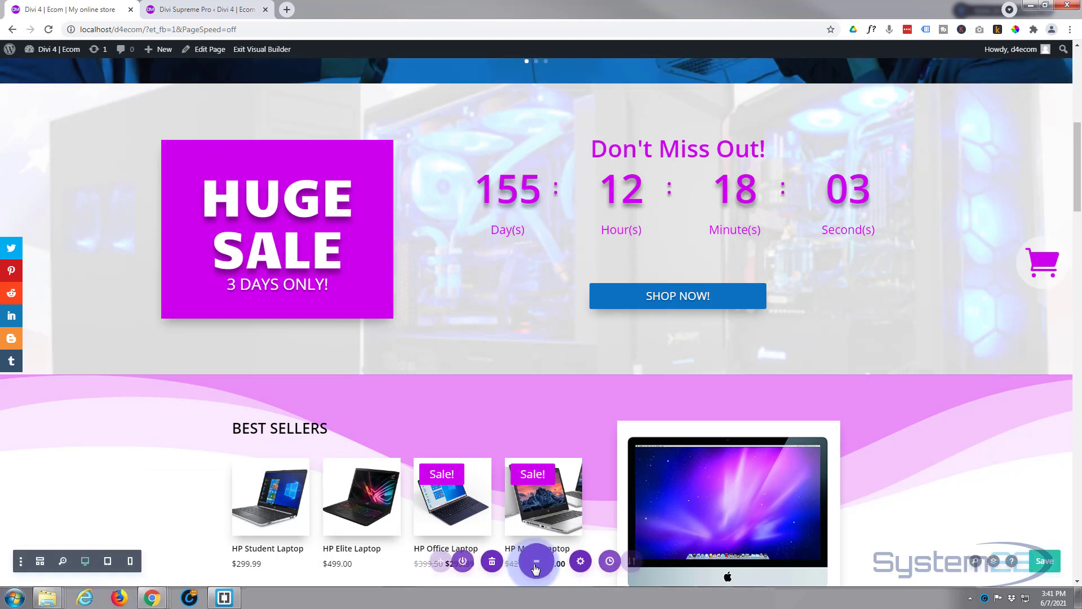
{"action": "left_click", "coordinate": [1036, 561]}
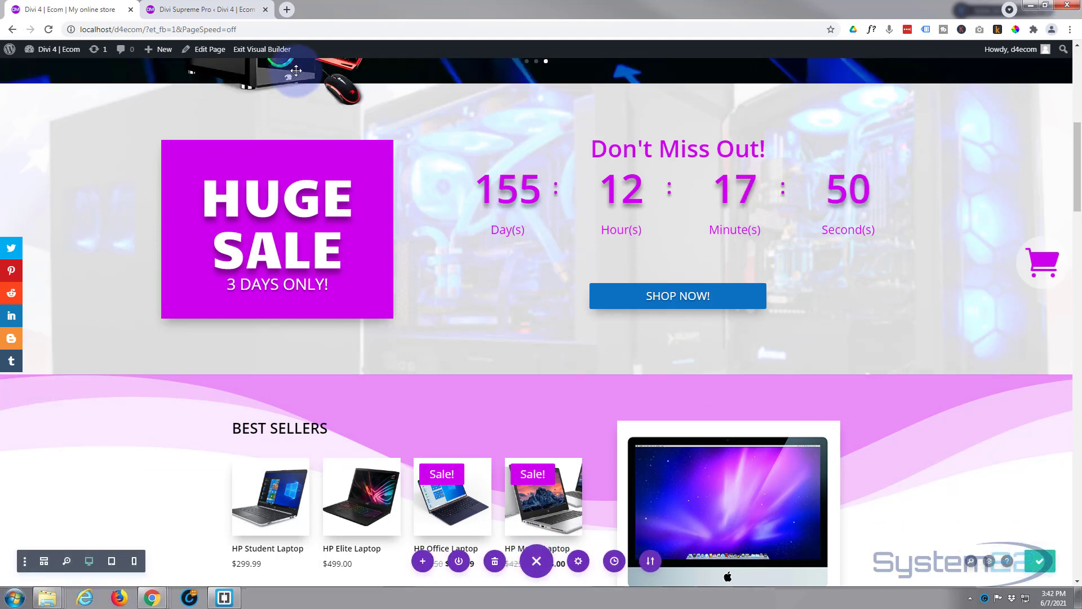
{"action": "left_click", "coordinate": [259, 50]}
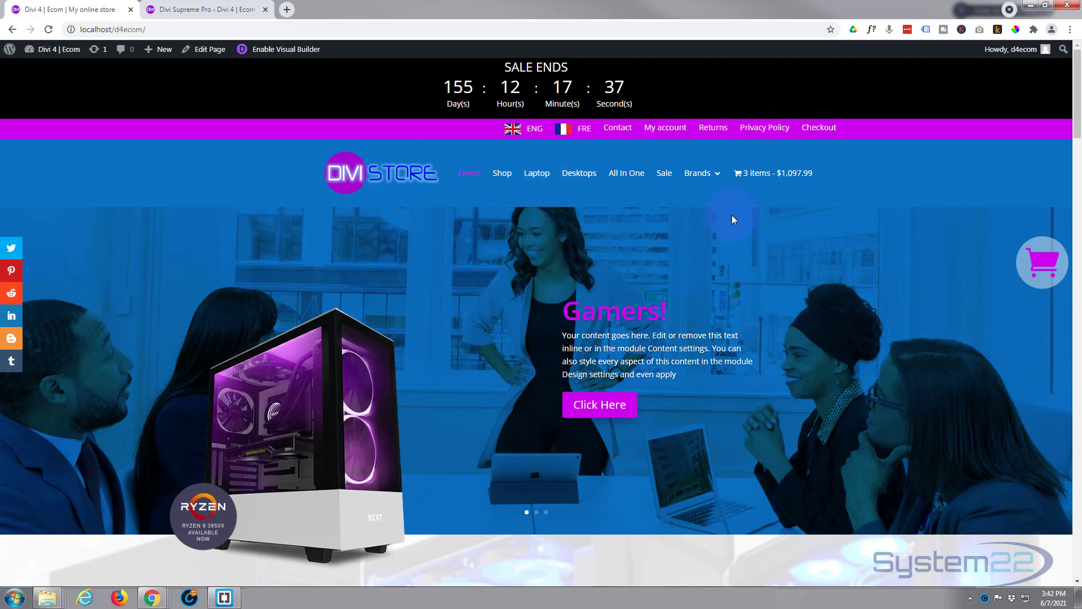
On the live homepage, open the floating cart popup showing both laptops and the $1,117.99 total
{"action": "scroll", "coordinate": [920, 261], "scroll_direction": "down", "scroll_amount": 4}
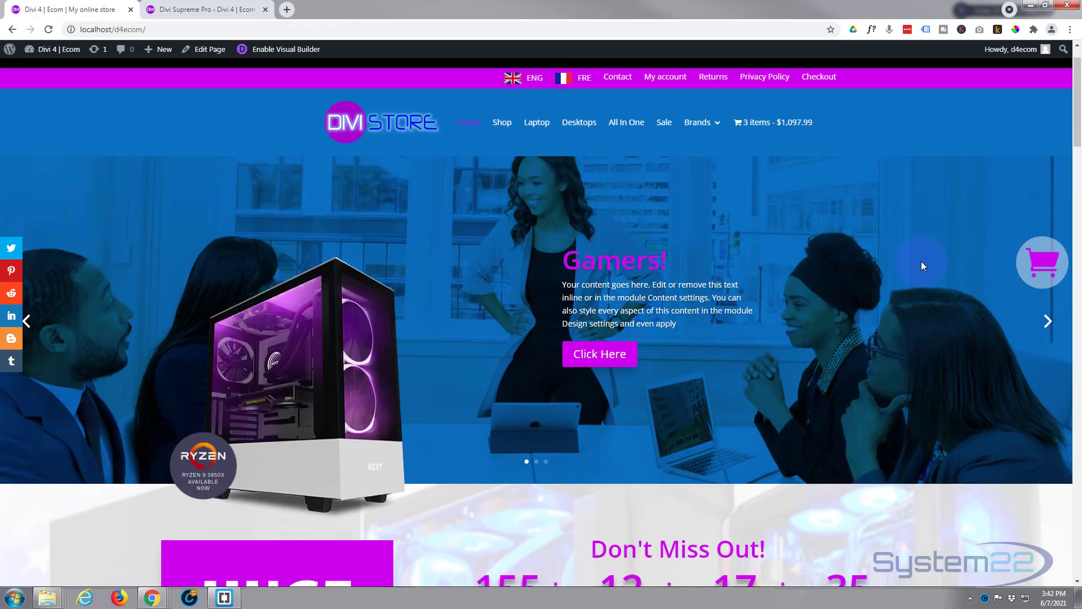
{"action": "scroll", "coordinate": [921, 261], "scroll_direction": "down", "scroll_amount": 9}
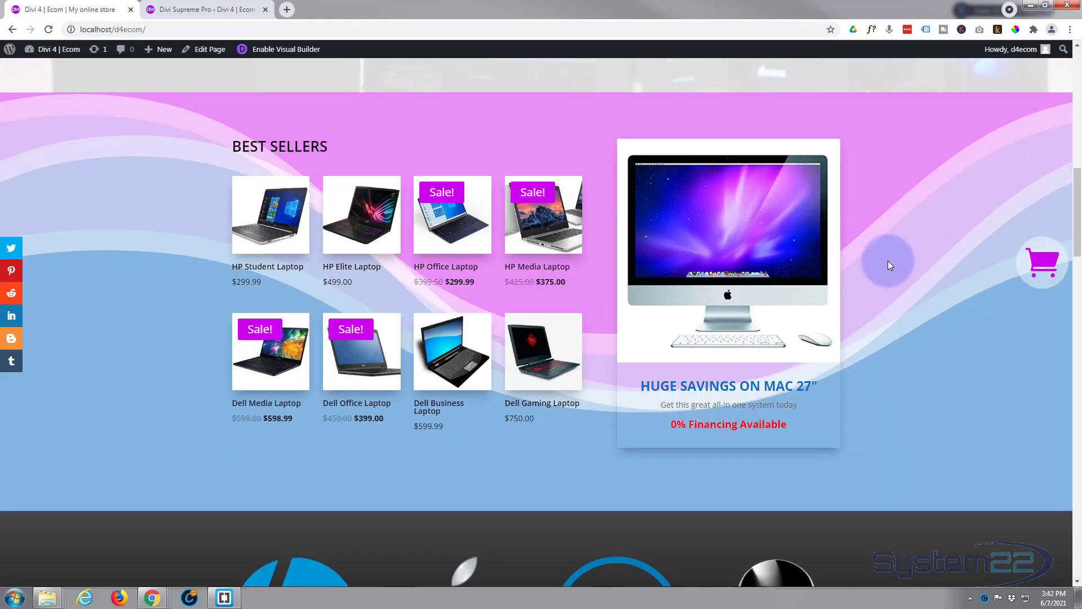
{"action": "left_click", "coordinate": [1044, 263]}
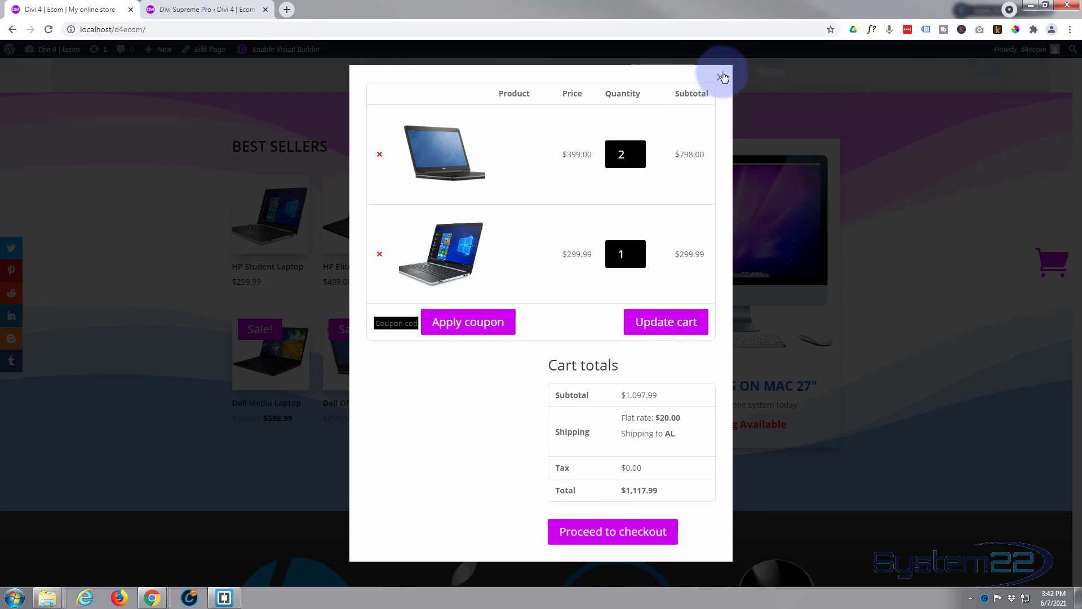
Dismiss the cart popup via the overlay, reopen it from the floating cart, and close it with the X
{"action": "left_click", "coordinate": [893, 171]}
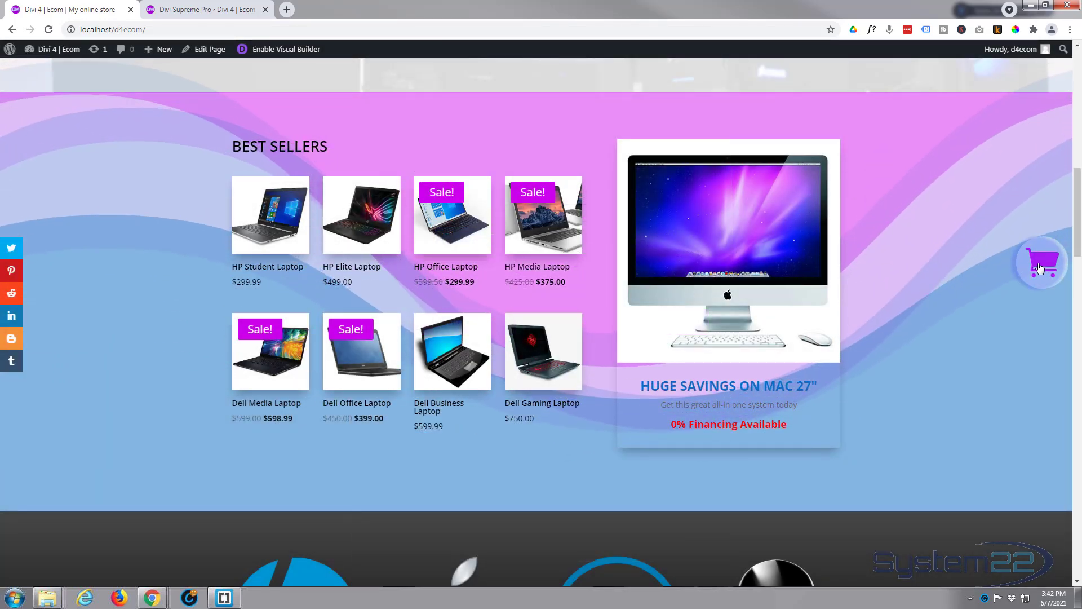
{"action": "left_click", "coordinate": [1040, 269]}
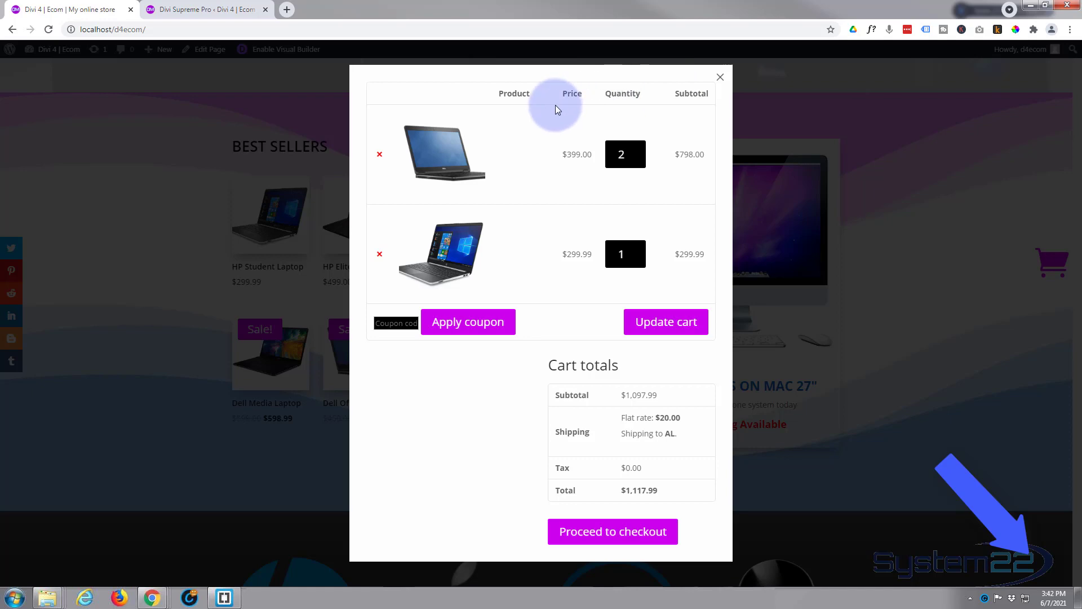
{"action": "left_click", "coordinate": [720, 78]}
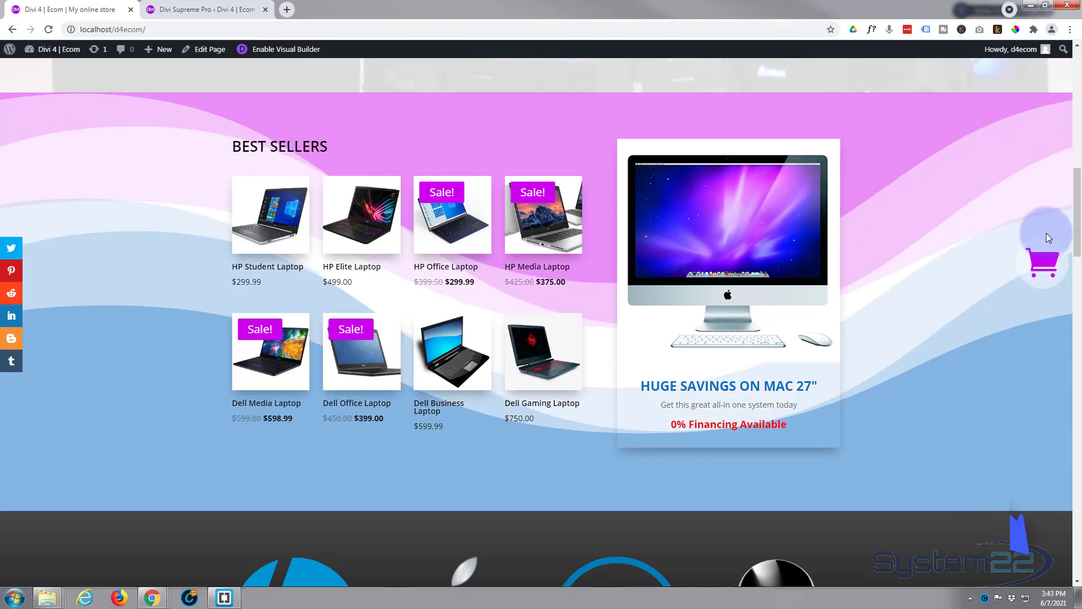
After scrolling the homepage, reopen the cart popup from the floating cart and dismiss it again via the overlay
{"action": "scroll", "coordinate": [1077, 314], "scroll_direction": "down", "scroll_amount": 4}
{"action": "scroll", "coordinate": [1076, 314], "scroll_direction": "down", "scroll_amount": 6}
{"action": "scroll", "coordinate": [1030, 225], "scroll_direction": "up", "scroll_amount": 20}
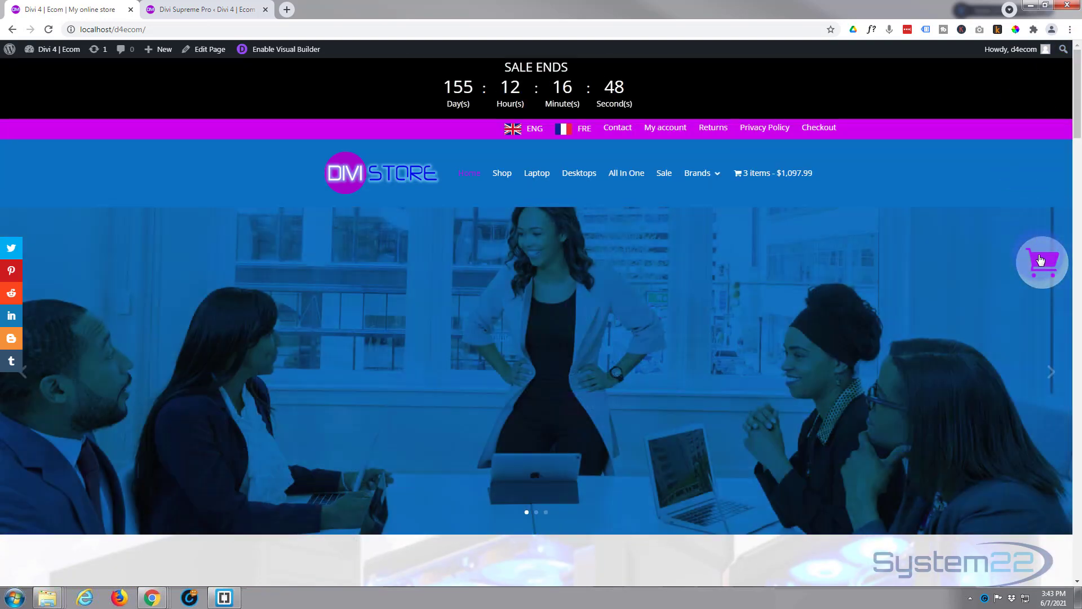
{"action": "left_click", "coordinate": [1039, 257]}
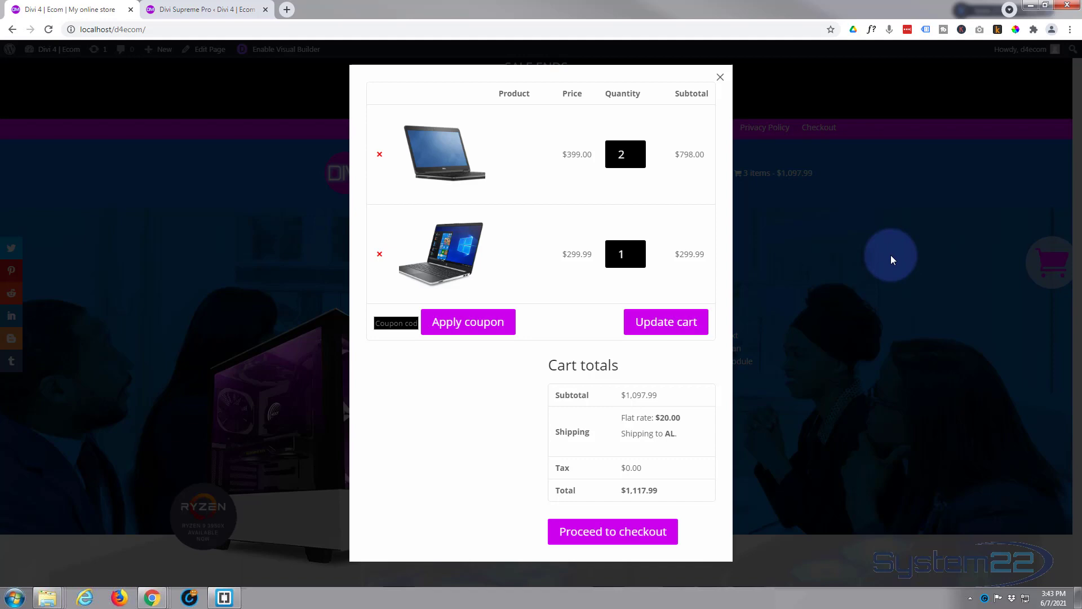
{"action": "left_click", "coordinate": [891, 255]}
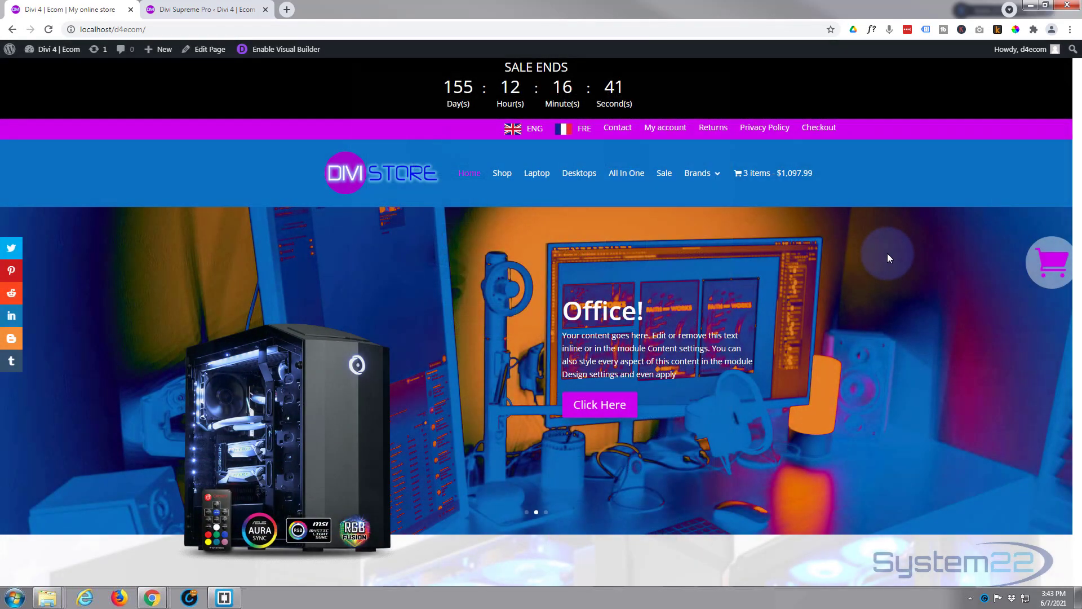